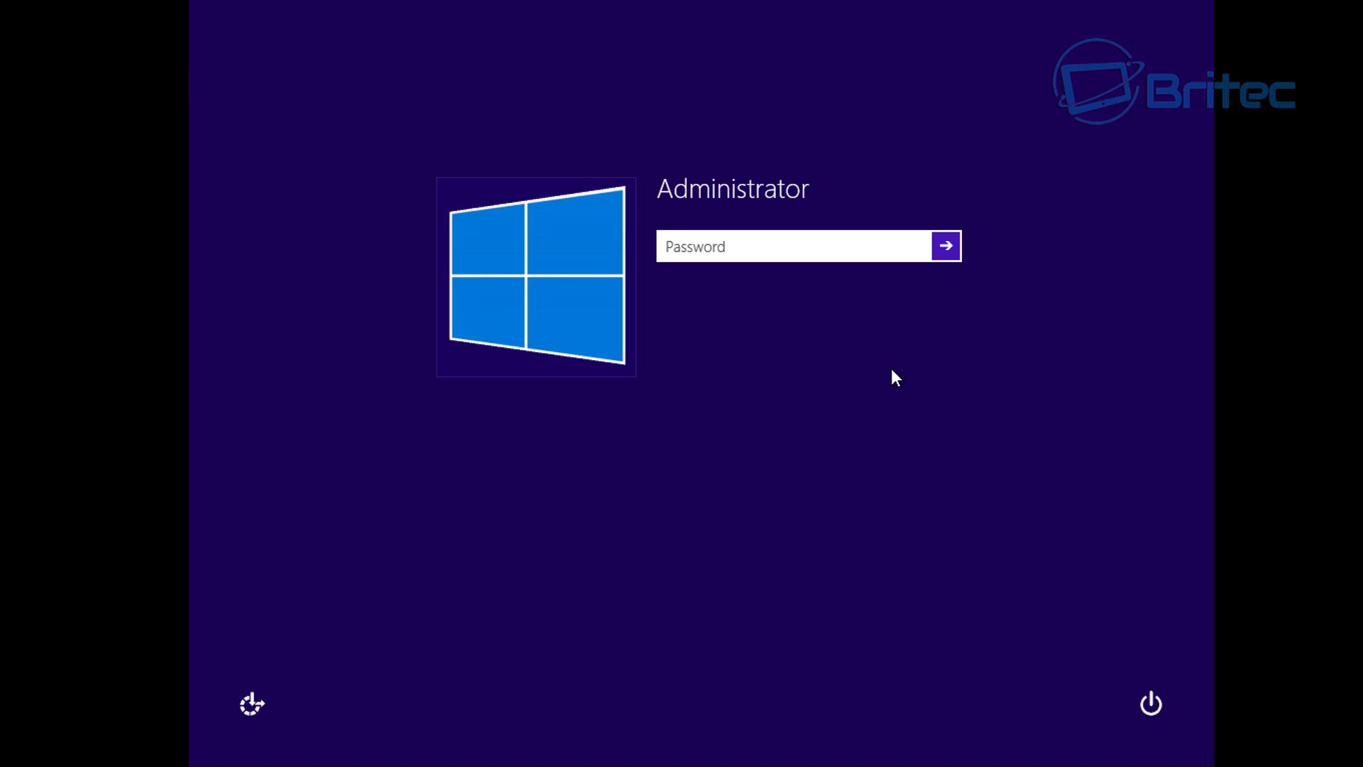
Step: Sign in as Administrator with the account password and check the drives in This PC
type("******")
left_click(946, 249)
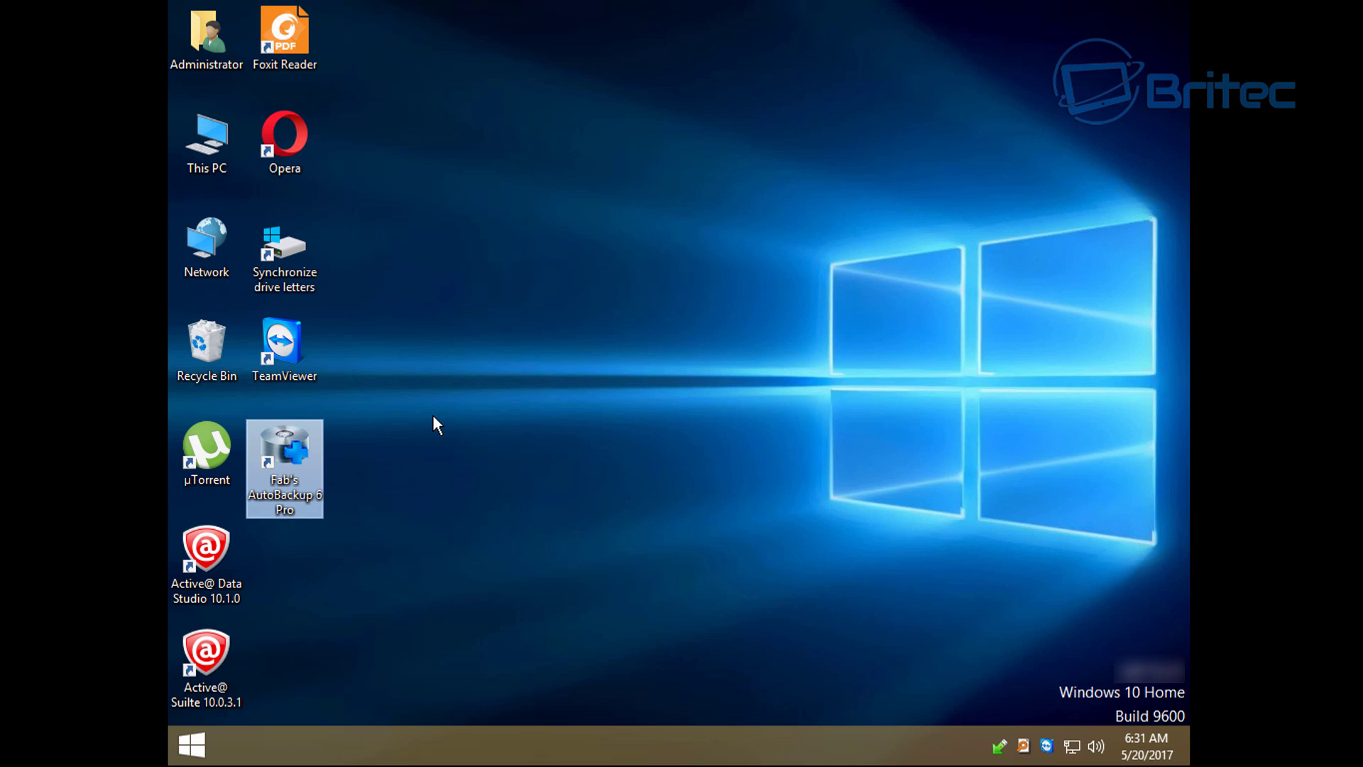
double_click(207, 141)
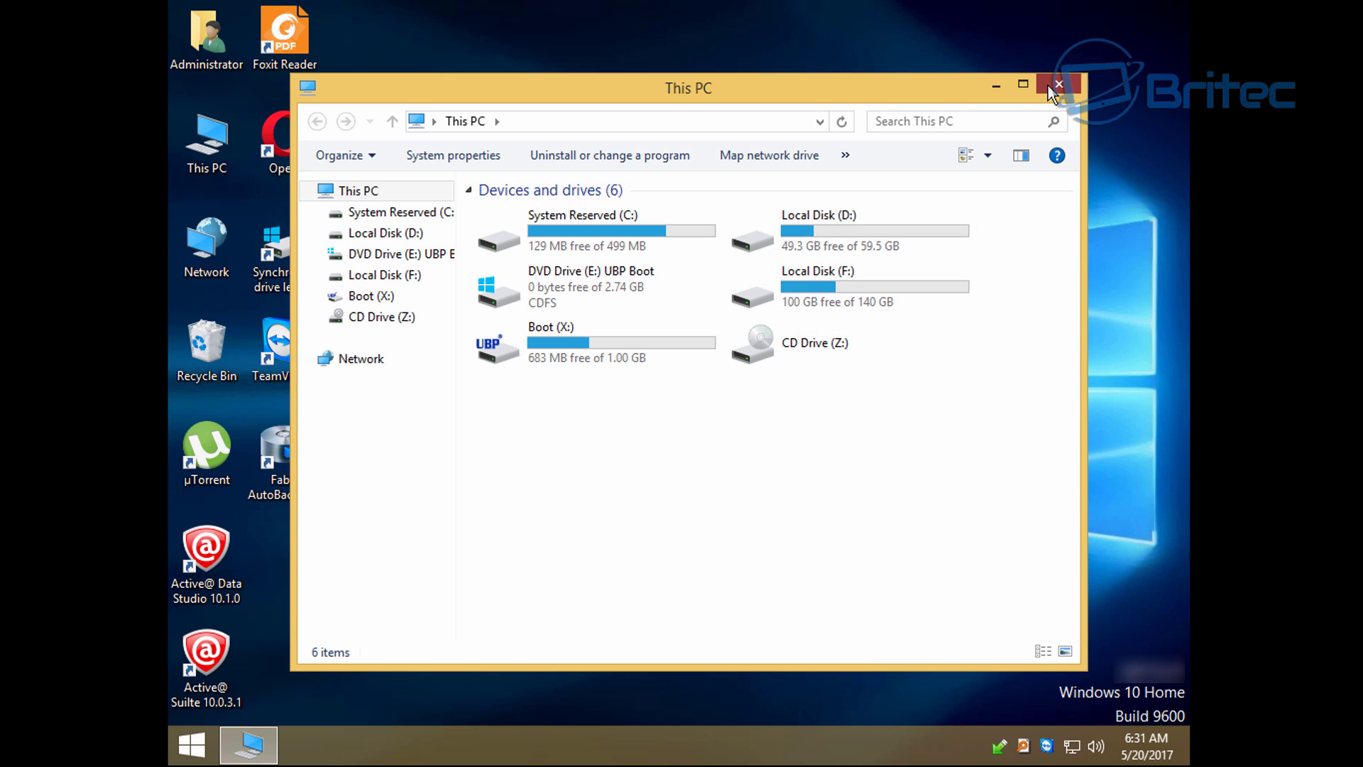
left_click(1048, 85)
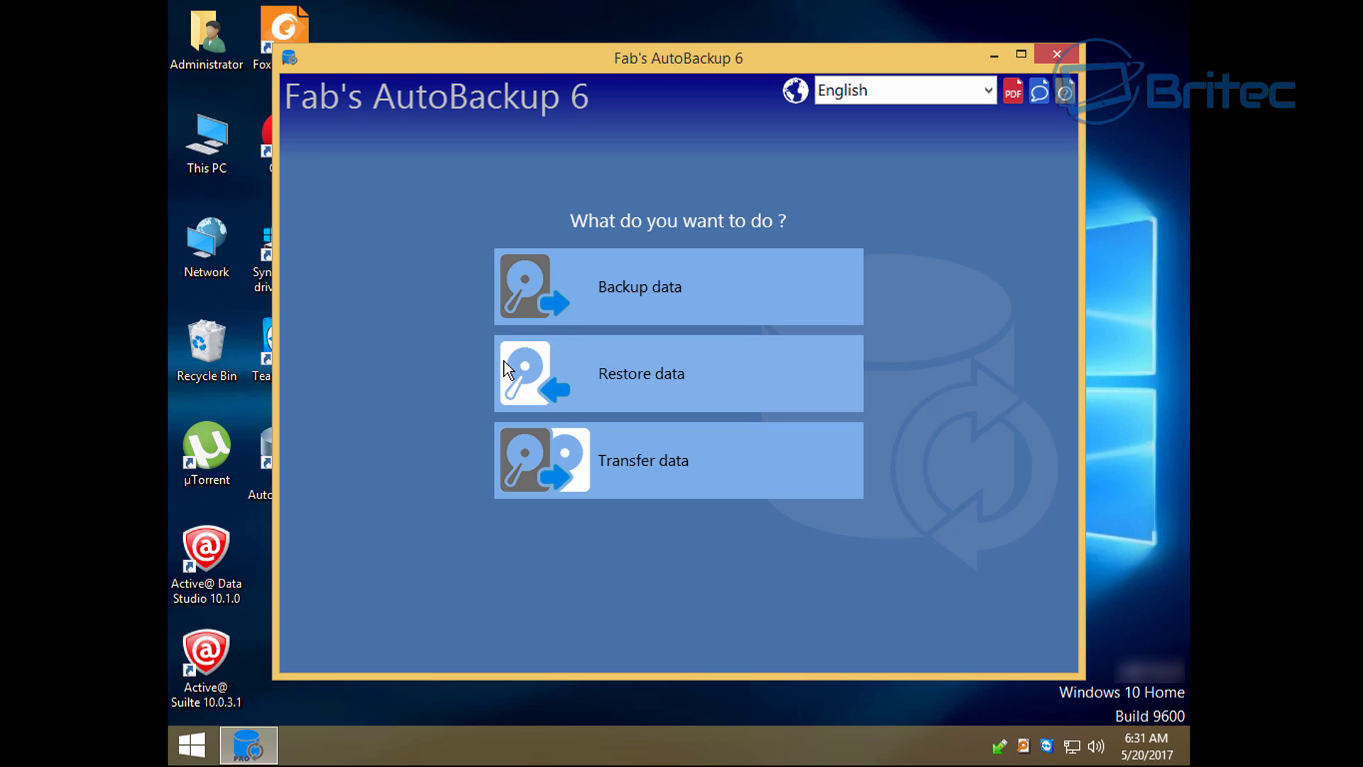
Step: Start a data backup from source drive D:\ with DEFAULTUSER0 and the other user profile ticked
left_click(564, 287)
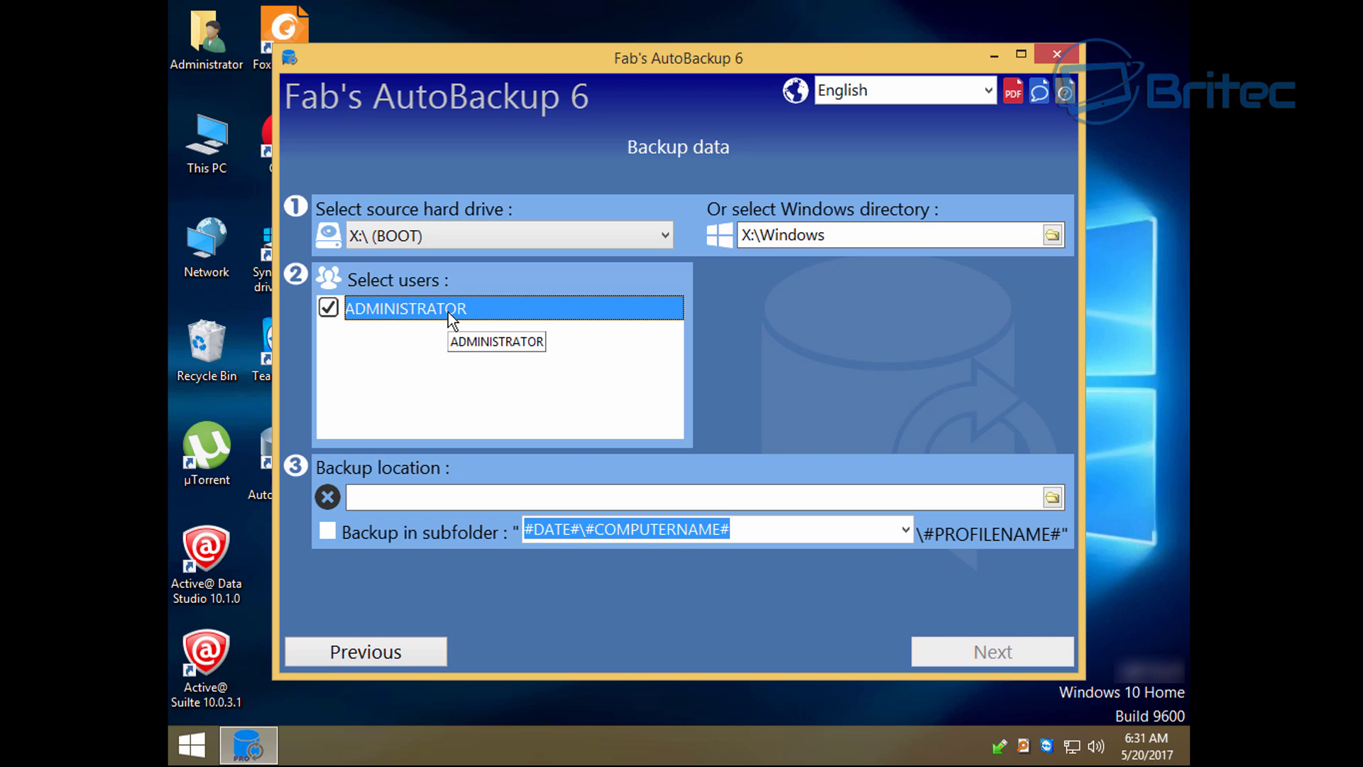
left_click(663, 237)
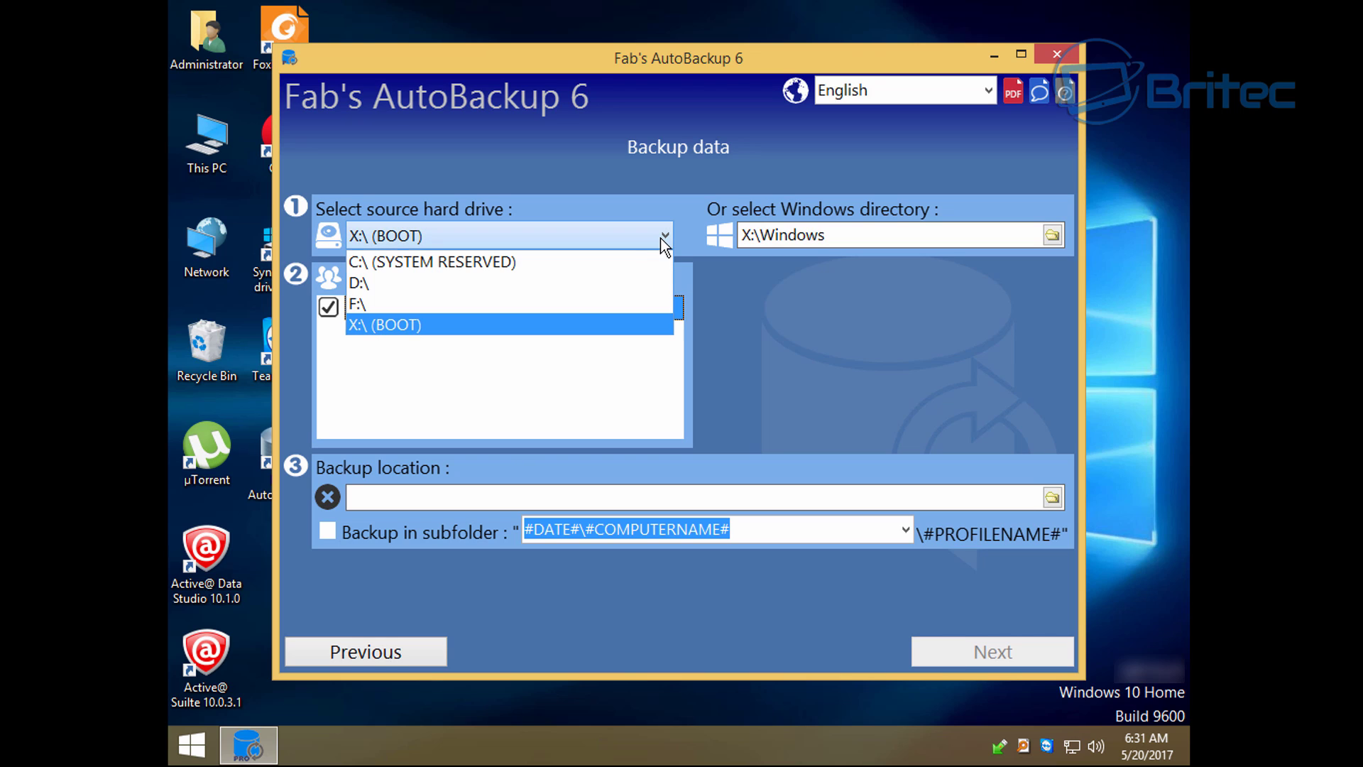
left_click(395, 284)
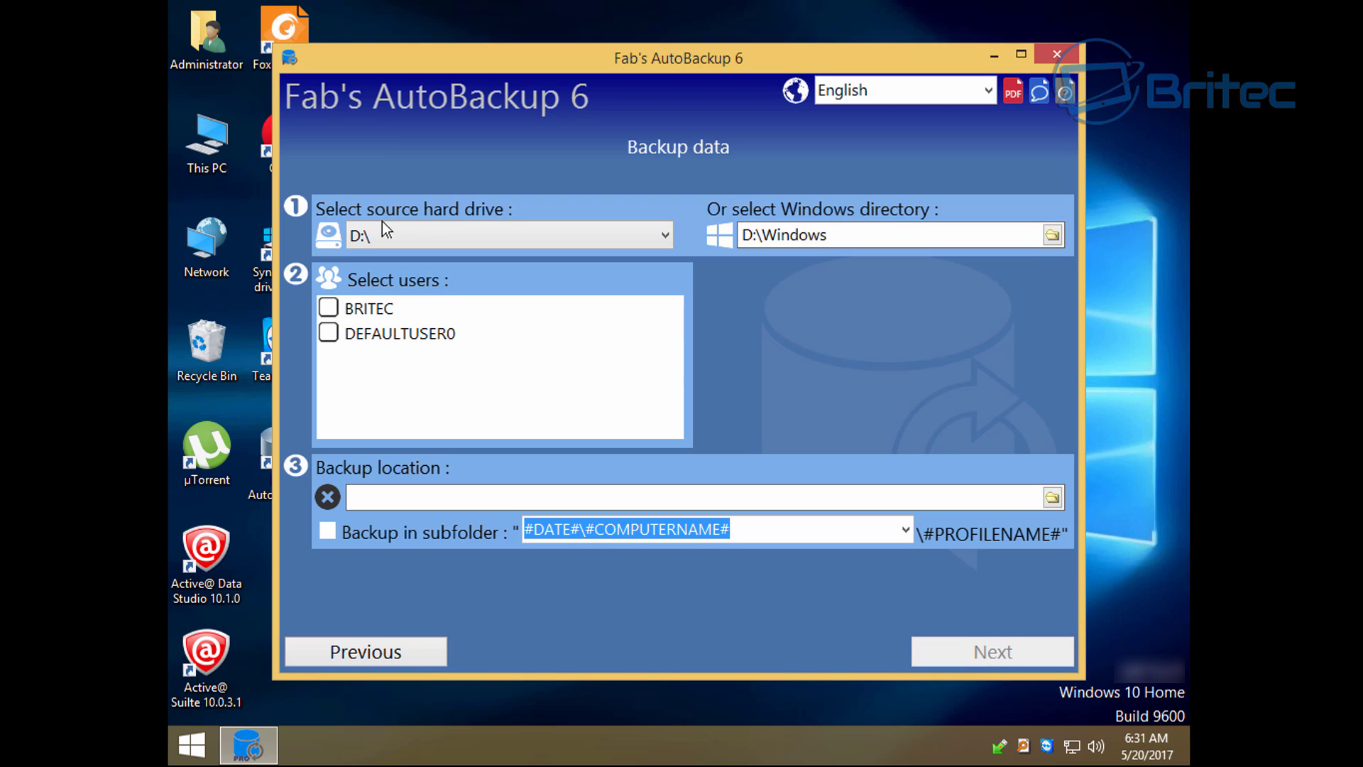
left_click(355, 335)
left_click(355, 342)
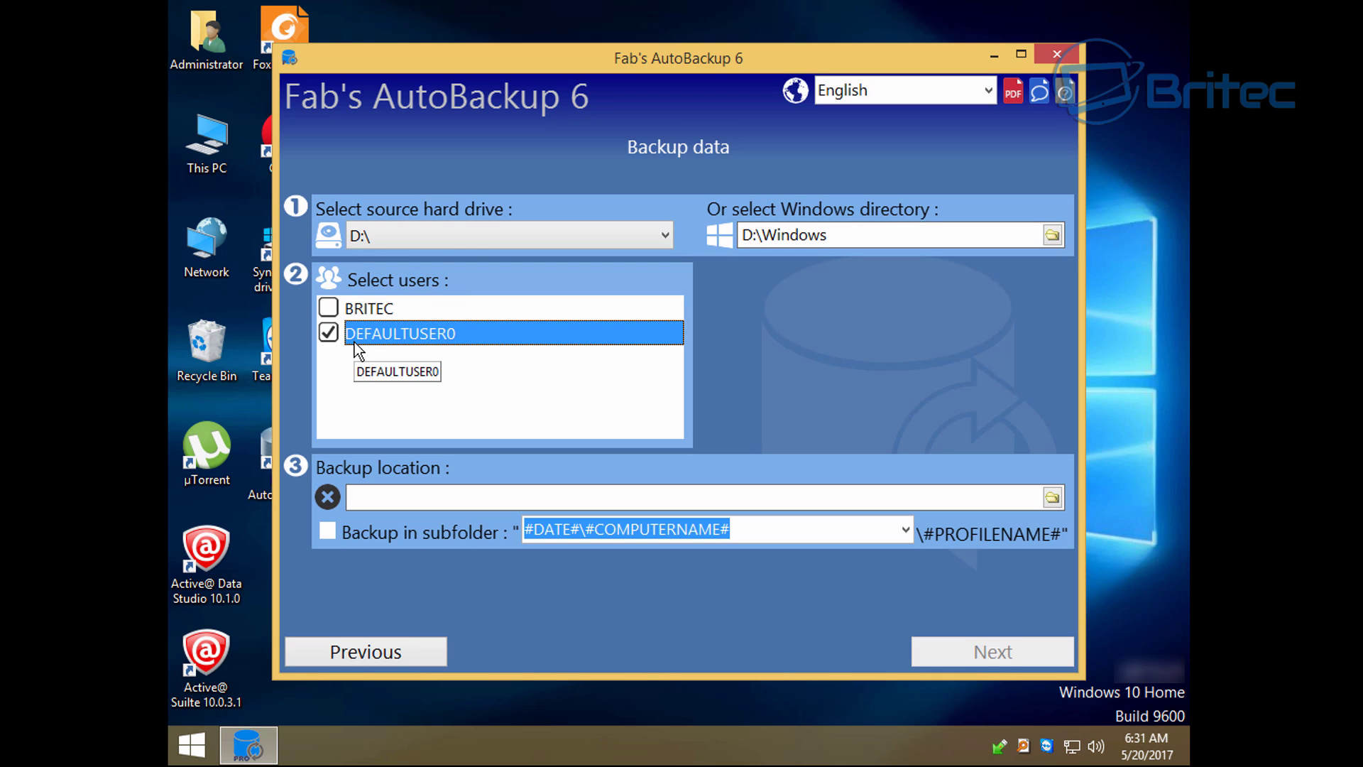
left_click(334, 310)
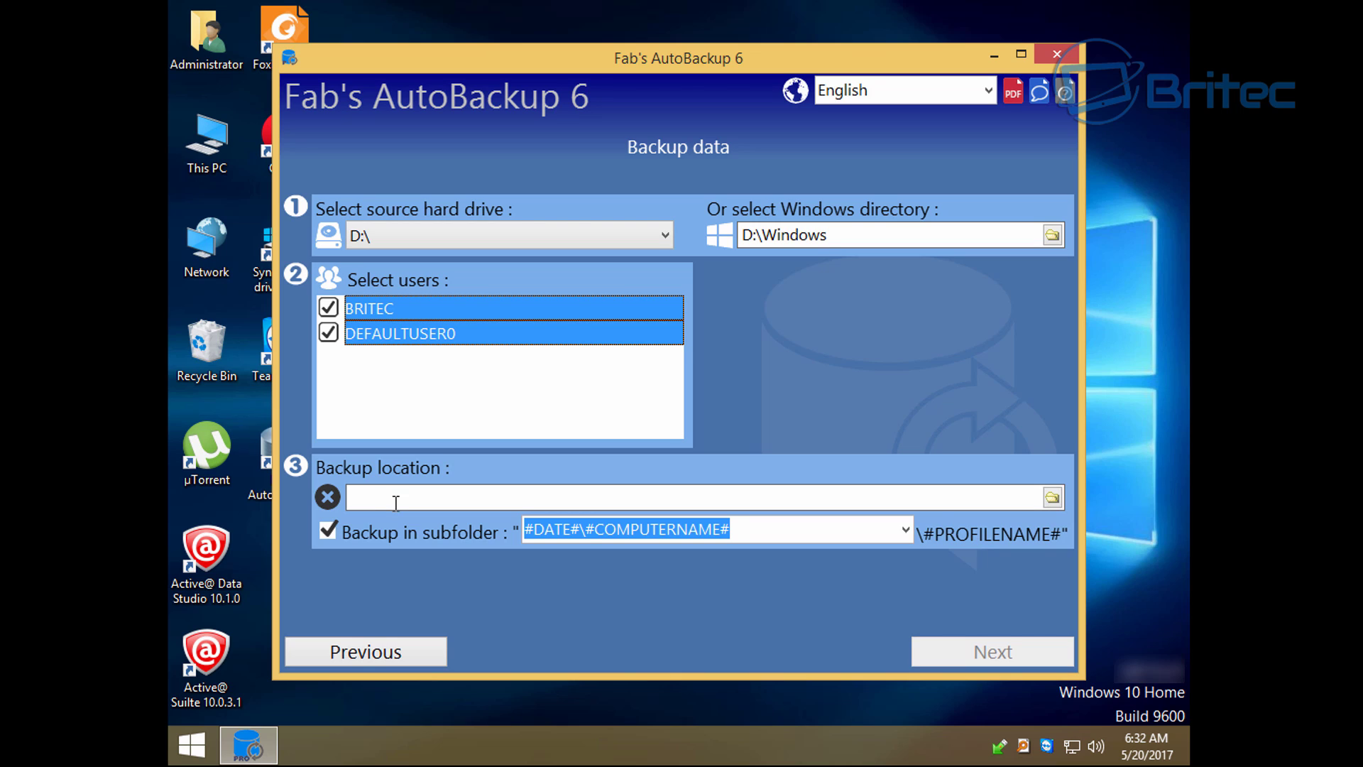
Step: Create the folder 'Backup 20-05-17' on Local Disk (F:) and make it the backup location
left_click(1052, 497)
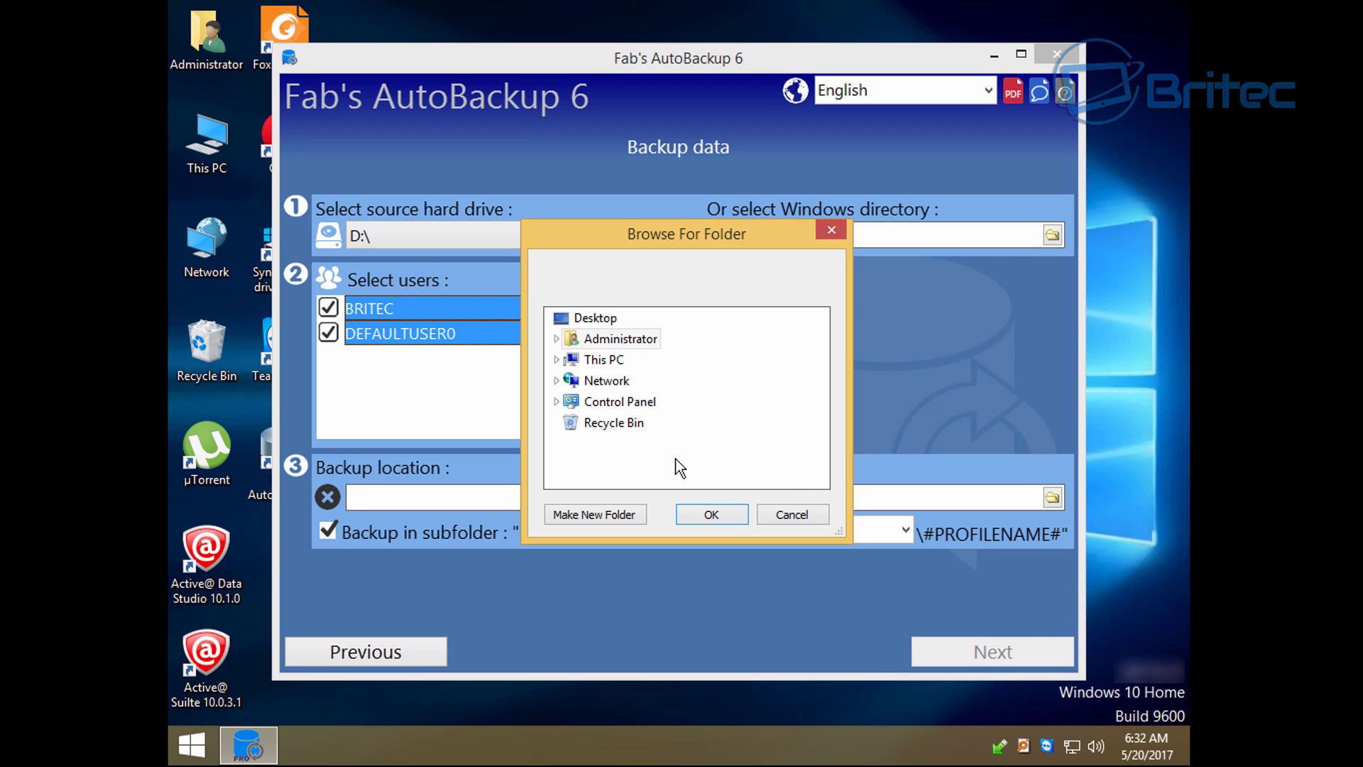
left_click(556, 360)
scroll(610, 437, "down", 1)
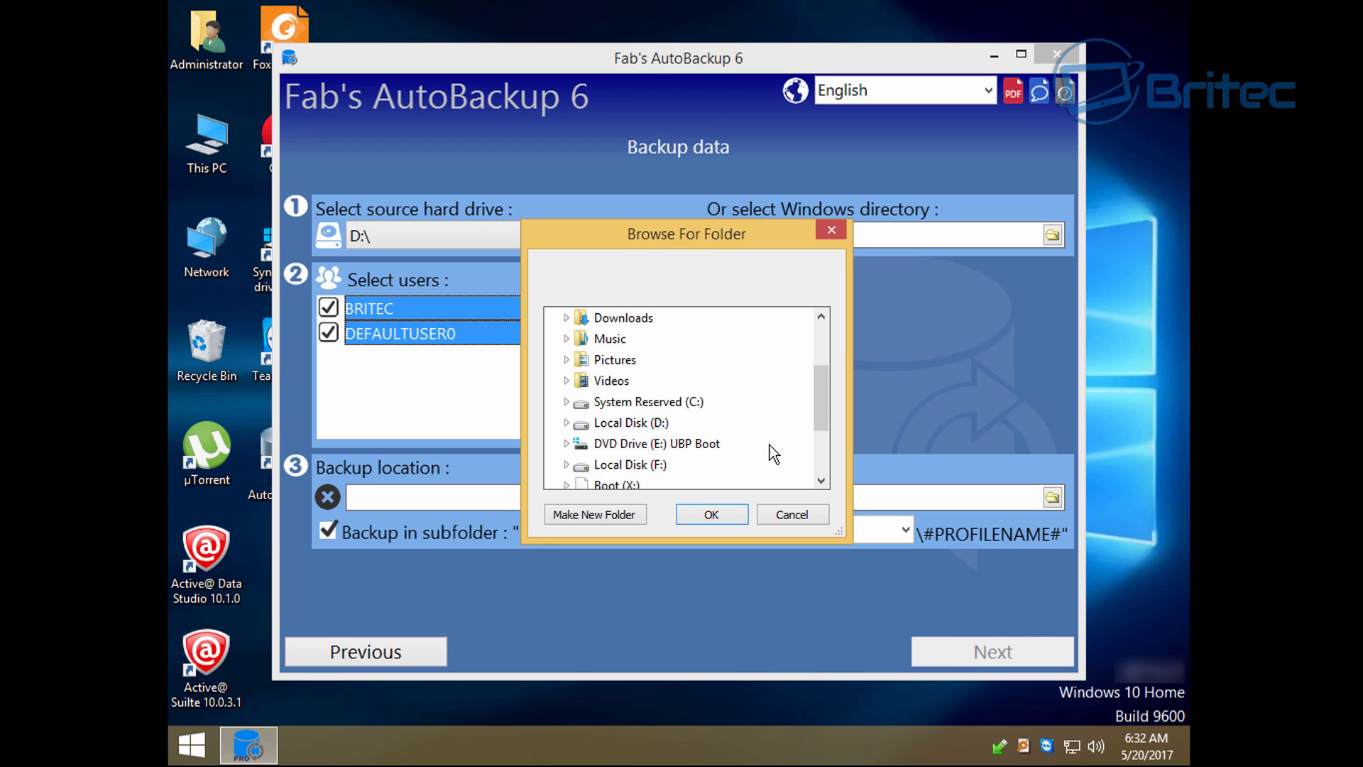
scroll(724, 424, "down", 1)
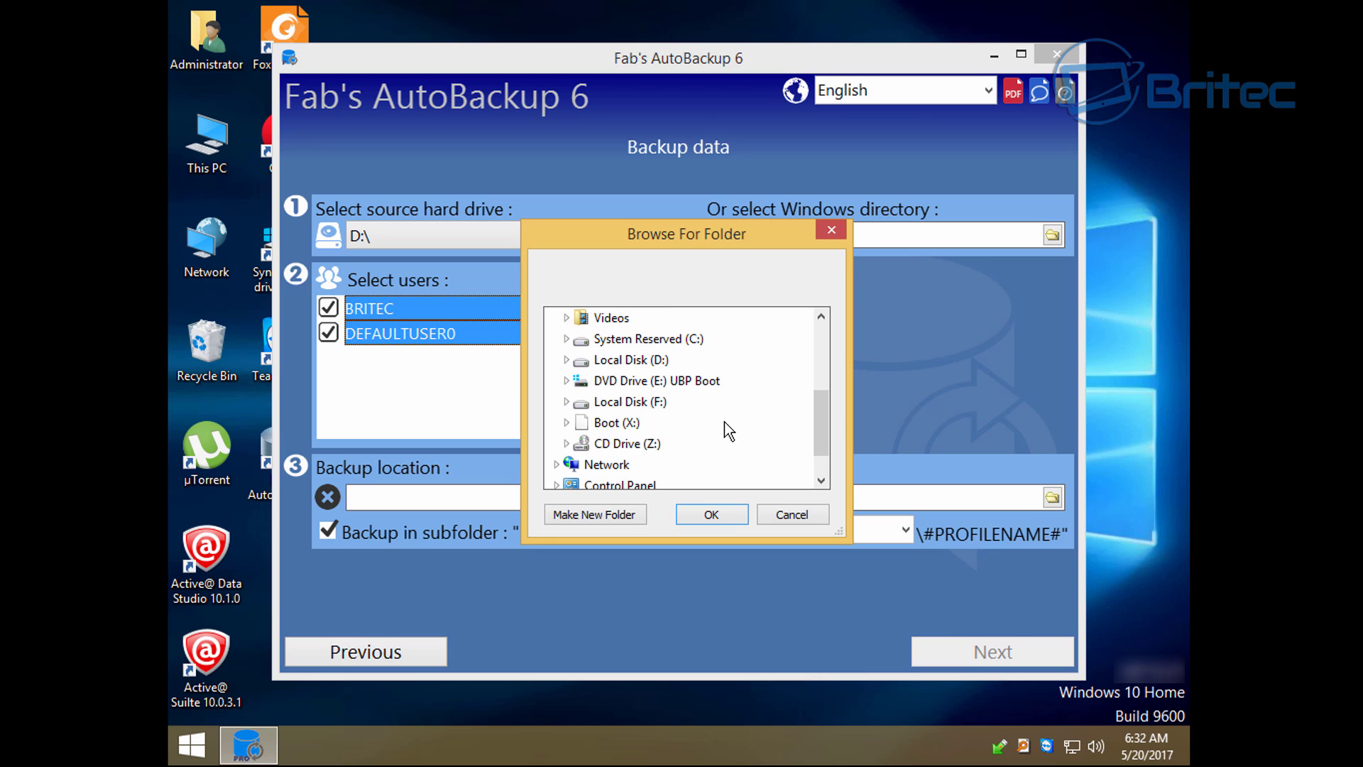
double_click(625, 402)
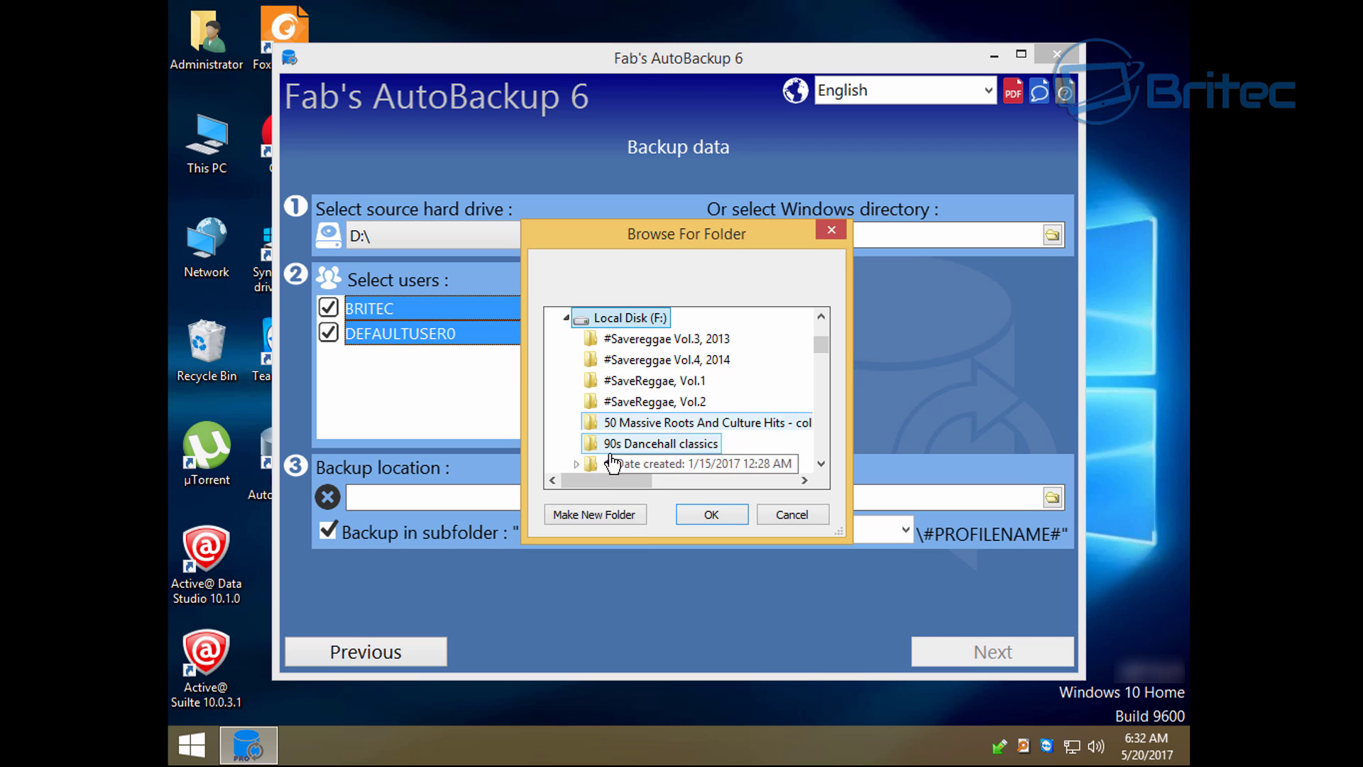
left_click(612, 516)
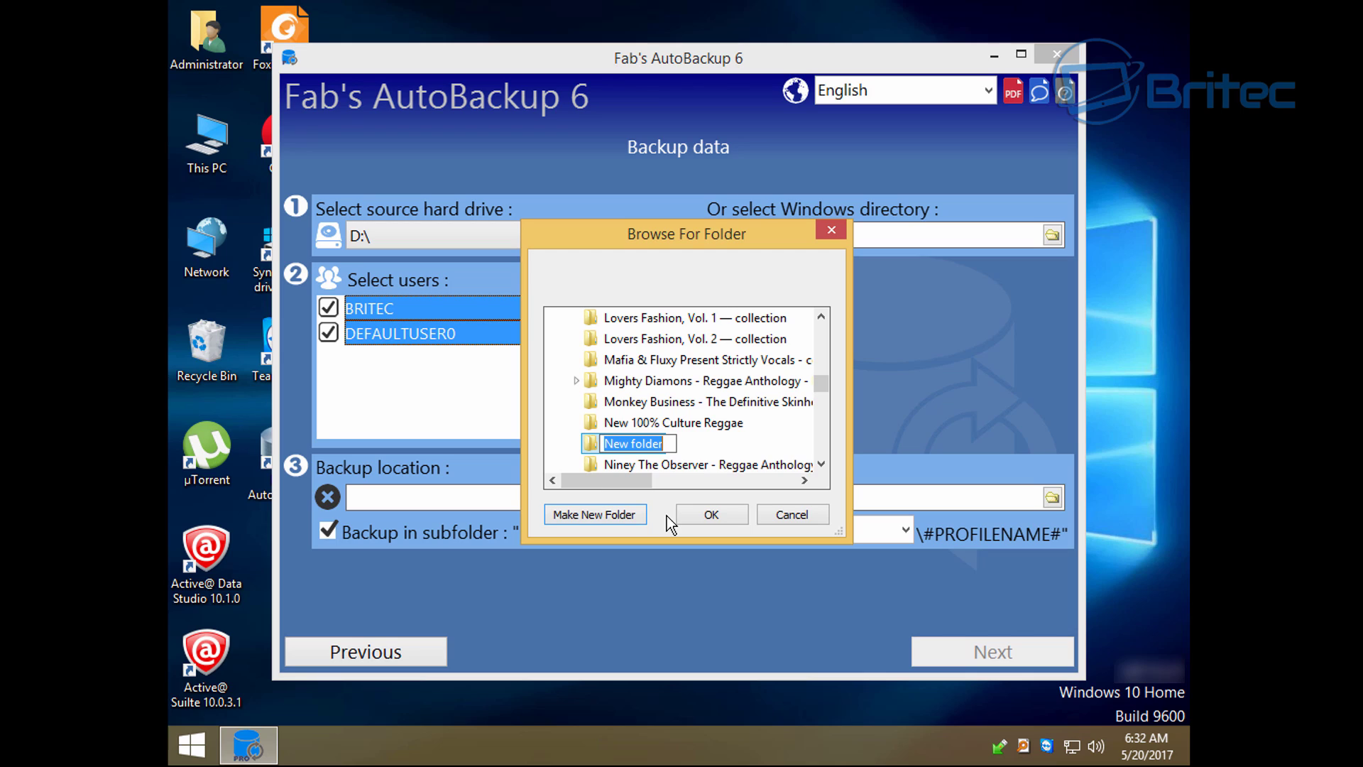
type("Backup")
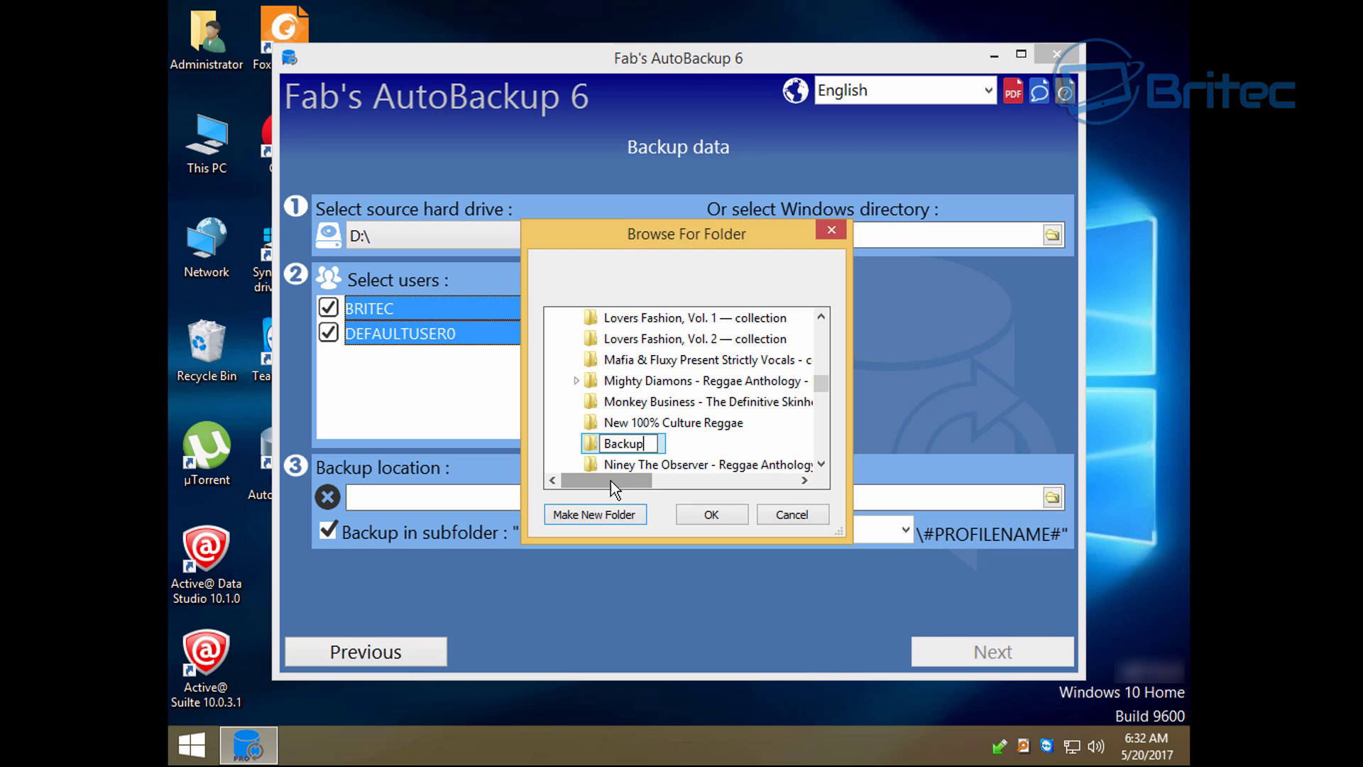
type(" 20")
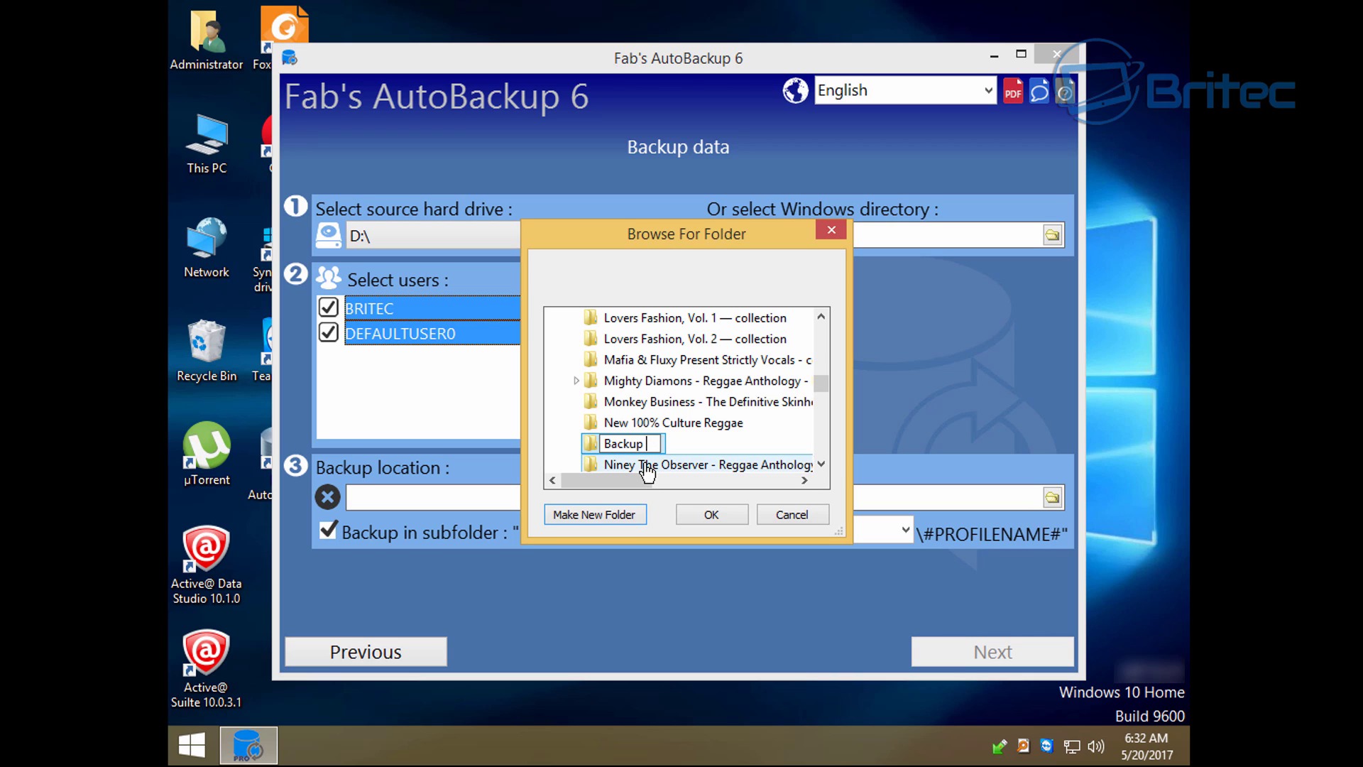
type("-05-17")
key("Return")
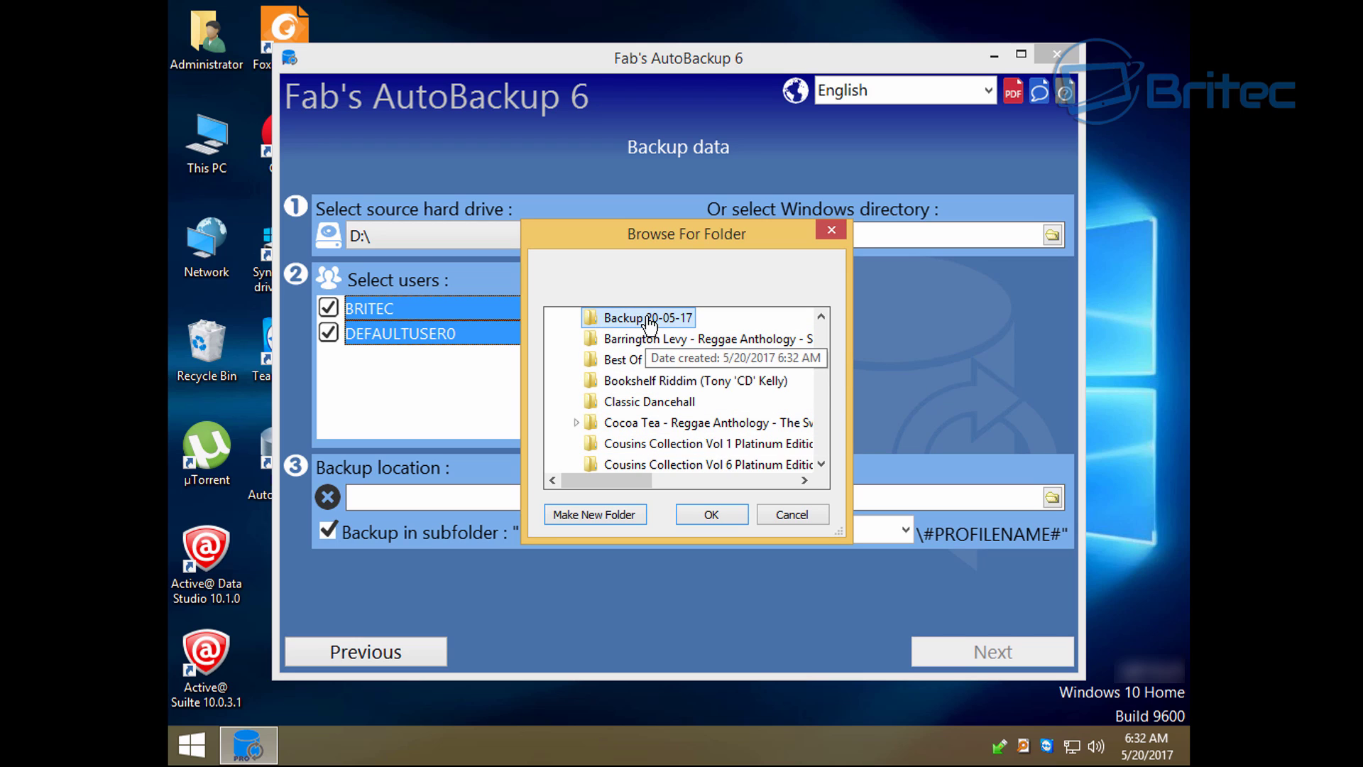
left_click(711, 514)
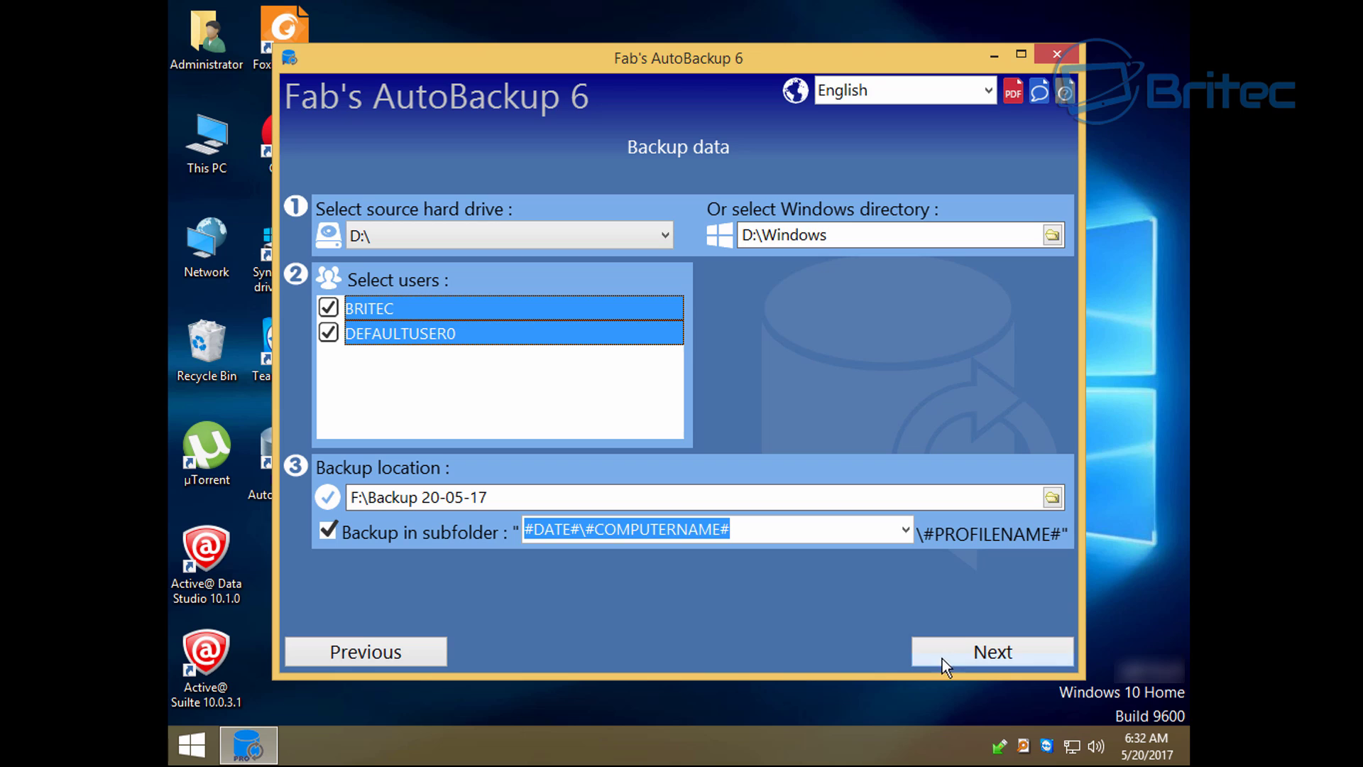
Step: Review the full User's data list, then move on to the Public data items
left_click(997, 664)
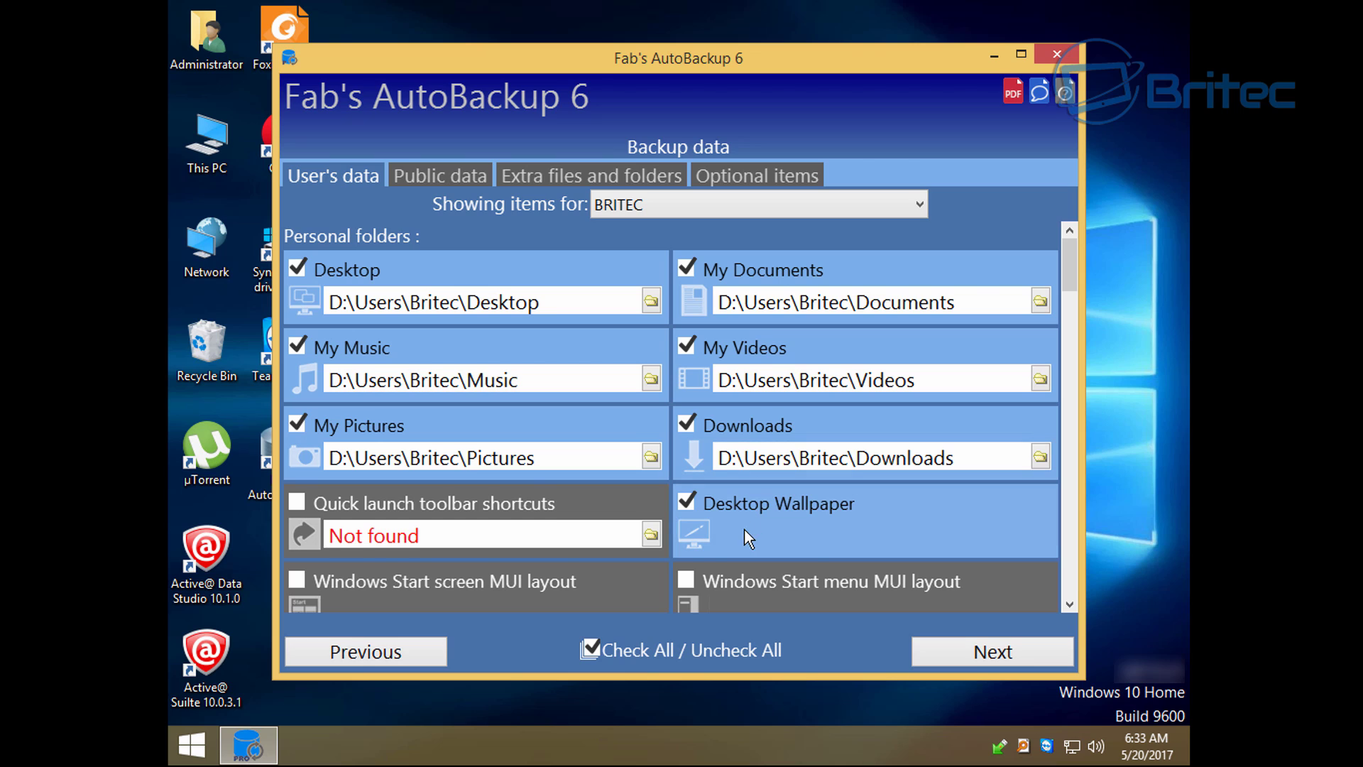
scroll(745, 530, "down", 3)
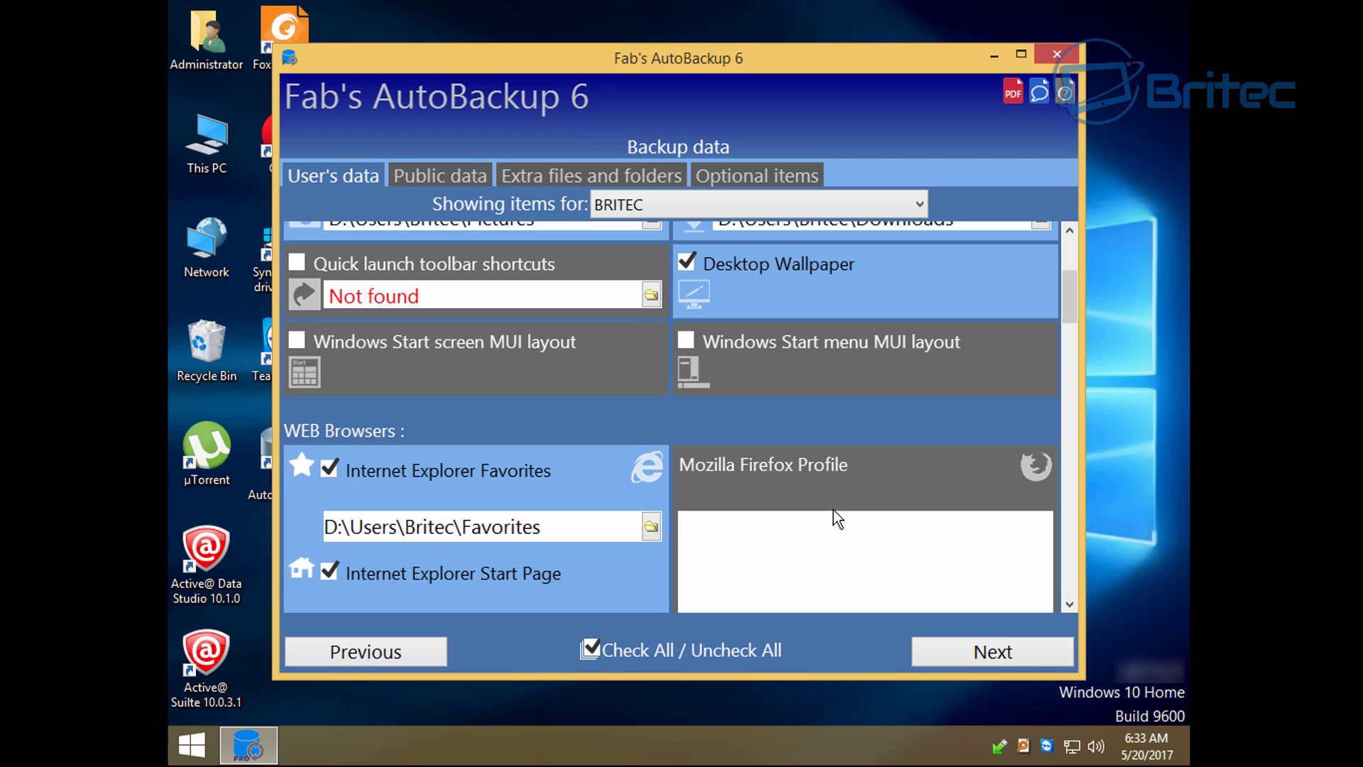
scroll(837, 522, "down", 3)
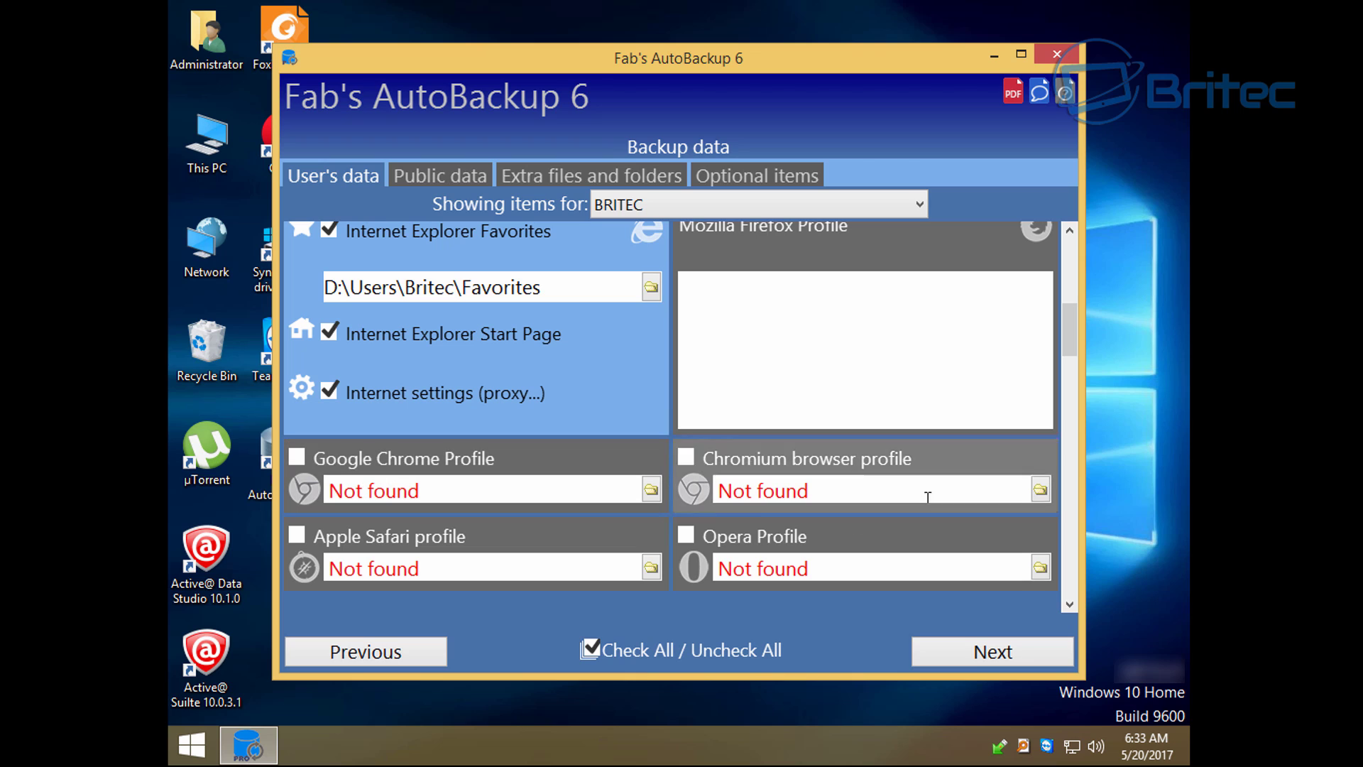
scroll(504, 555, "down", 3)
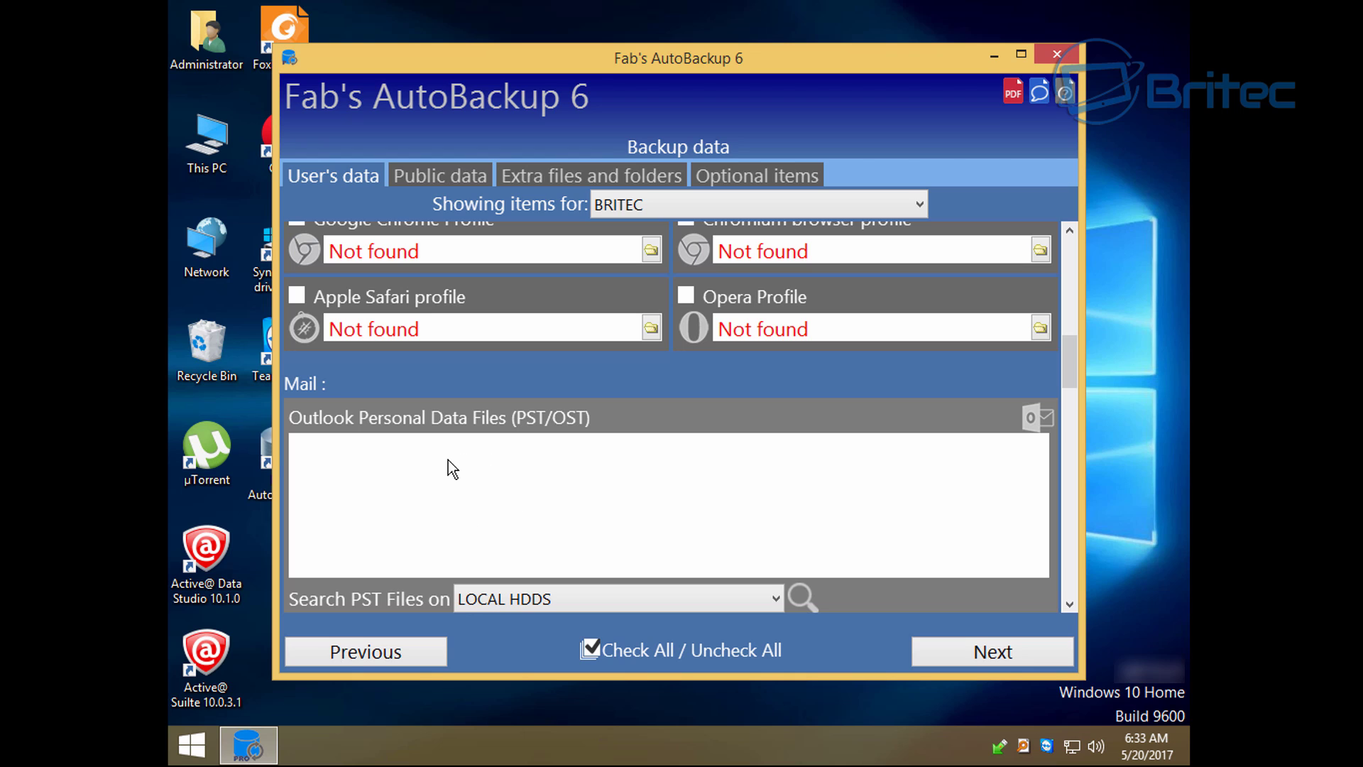
scroll(449, 461, "down", 3)
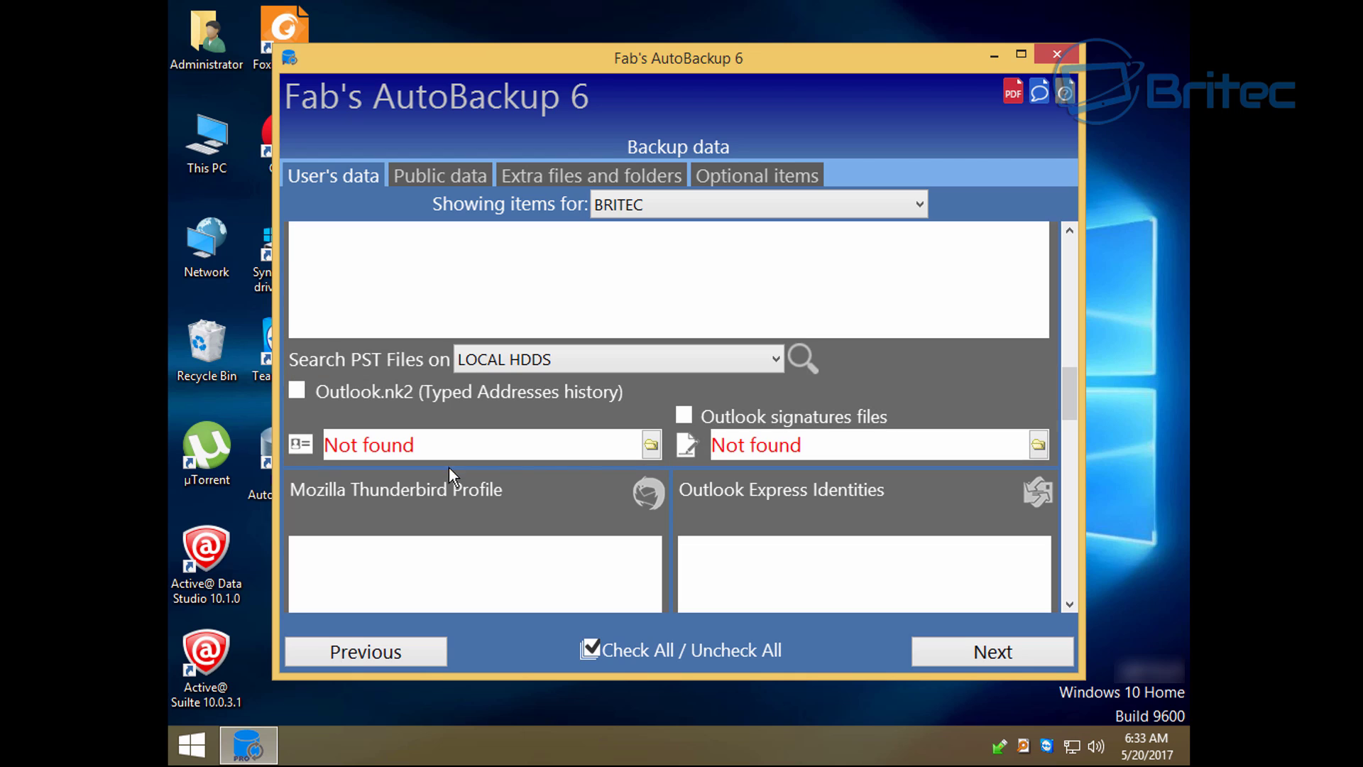
scroll(526, 496, "down", 3)
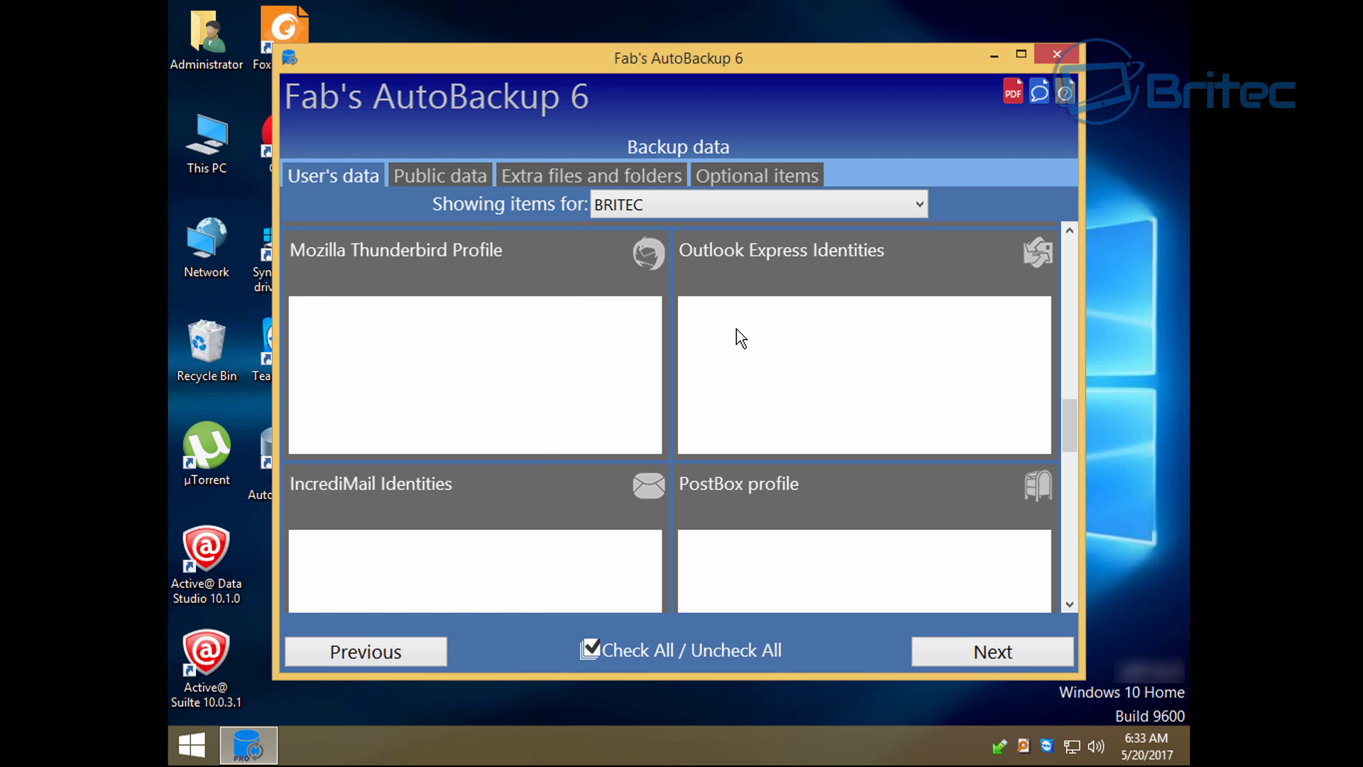
scroll(761, 551, "down", 2)
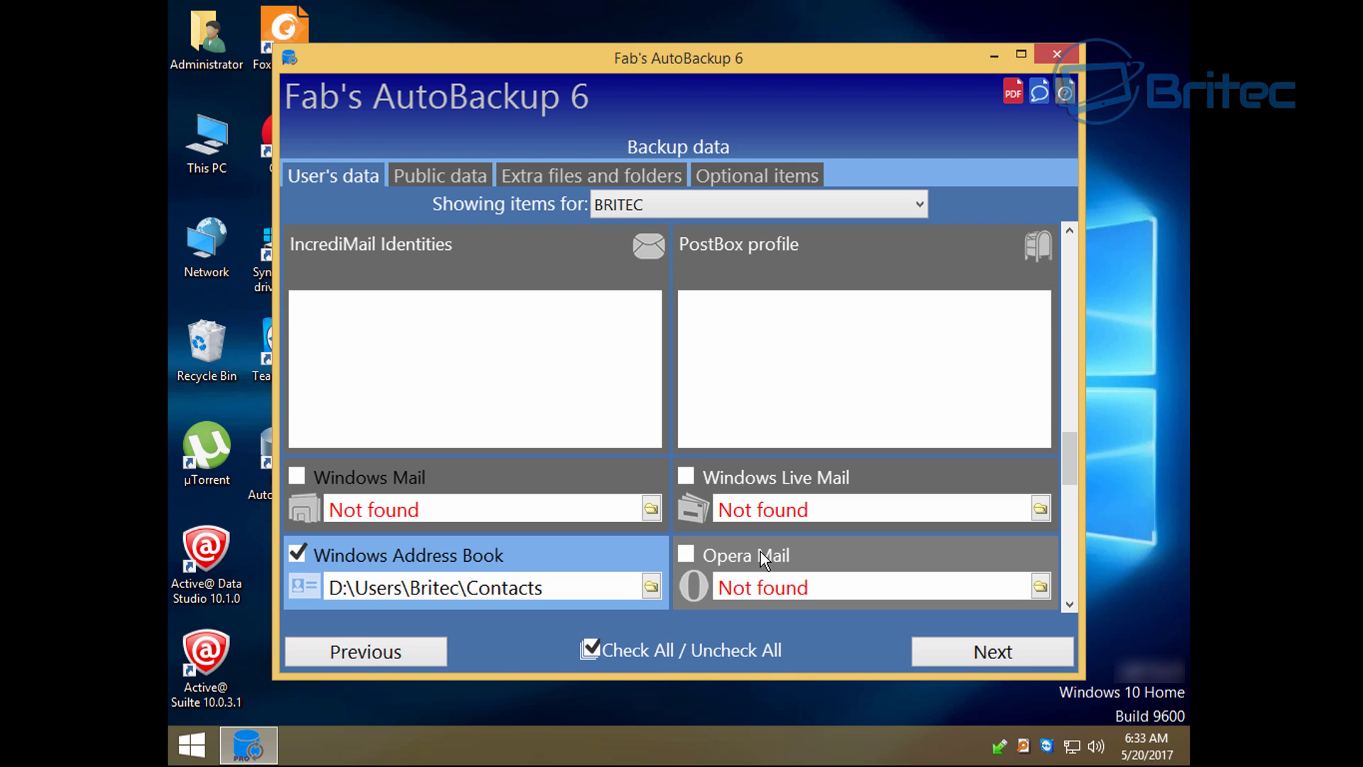
scroll(760, 552, "down", 1)
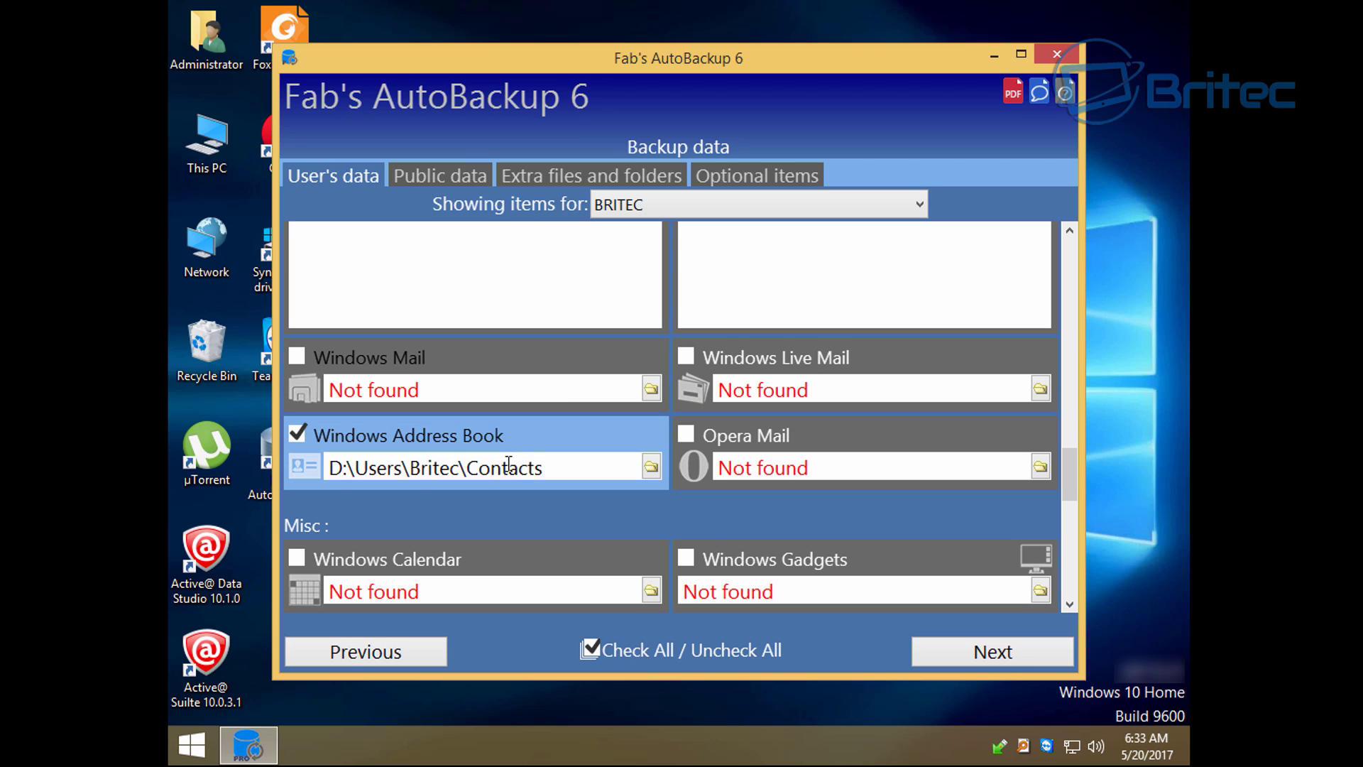
scroll(554, 531, "down", 3)
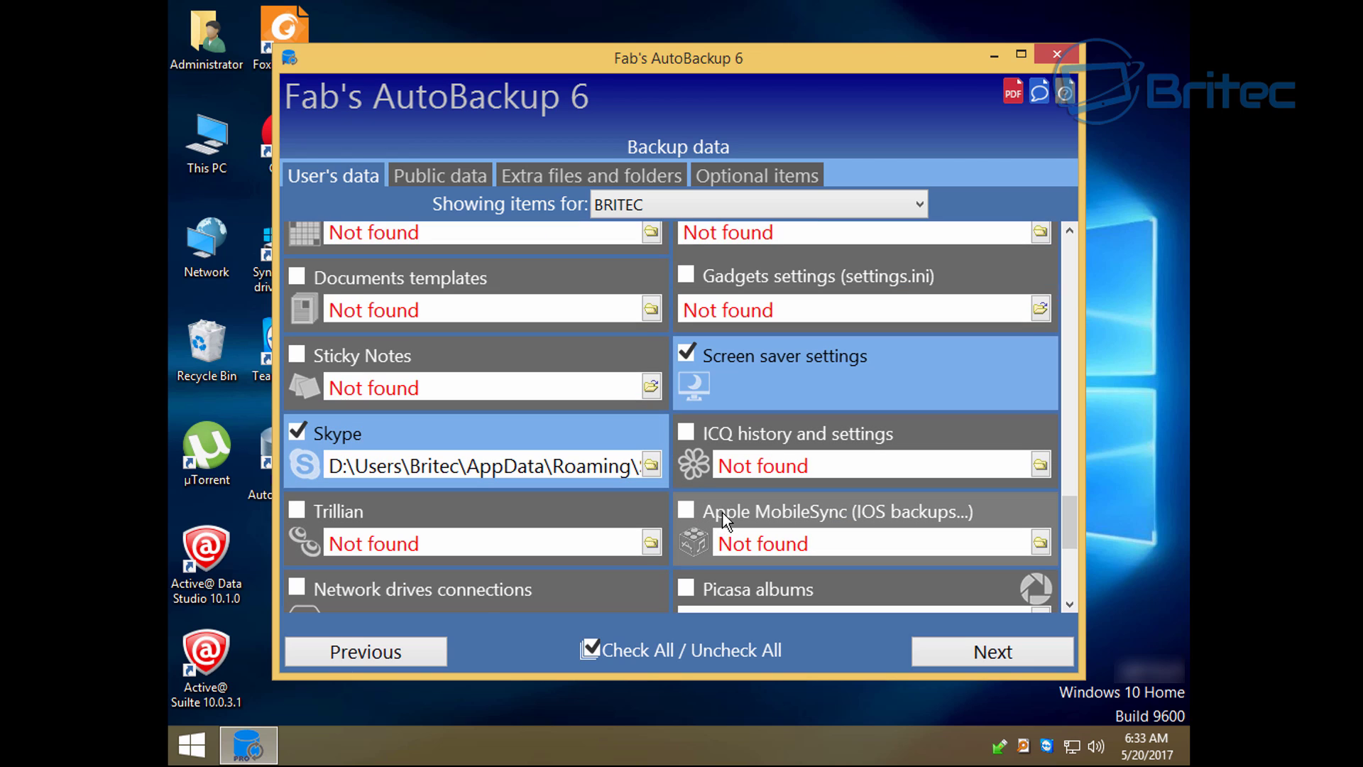
scroll(723, 512, "down", 2)
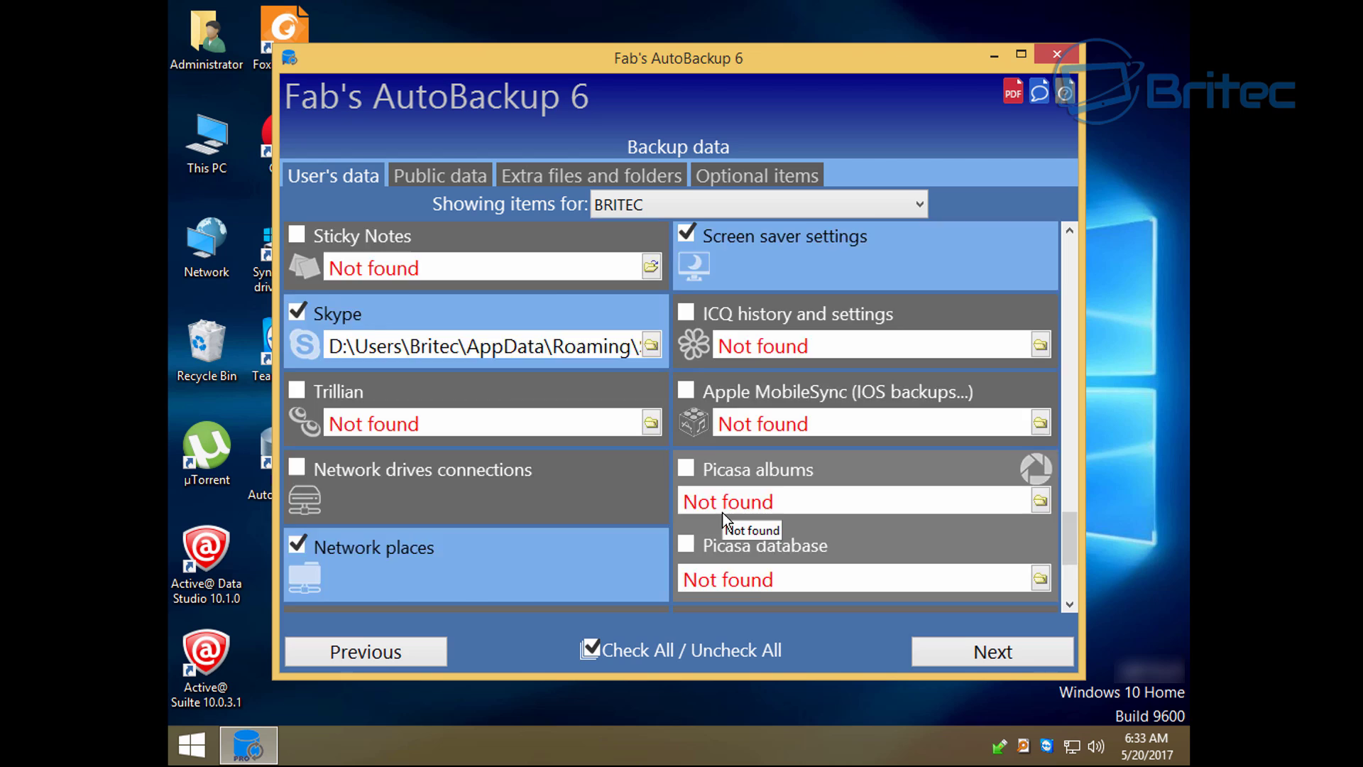
scroll(723, 513, "down", 2)
scroll(725, 522, "down", 2)
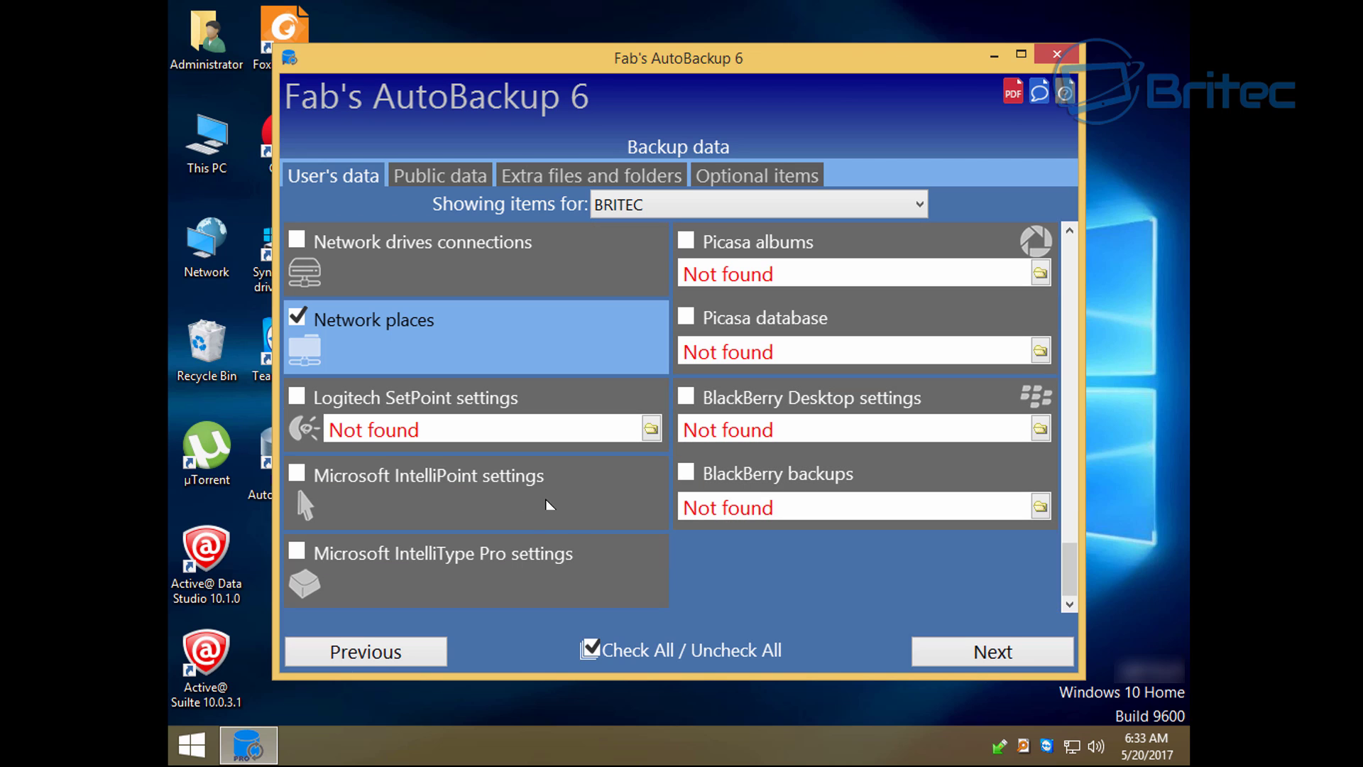
left_click(1005, 660)
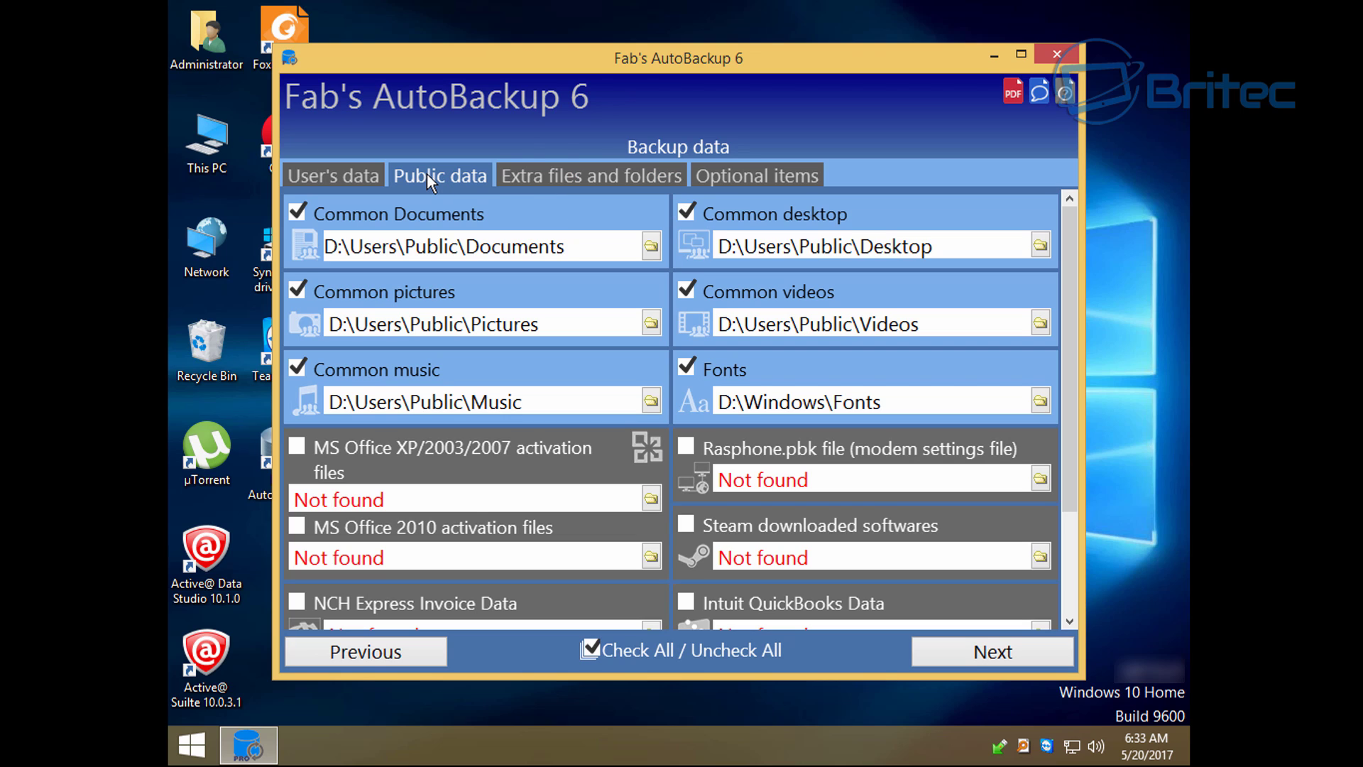
Step: On the Extra files and folders page, tick Additional Folders for backup
left_click(522, 176)
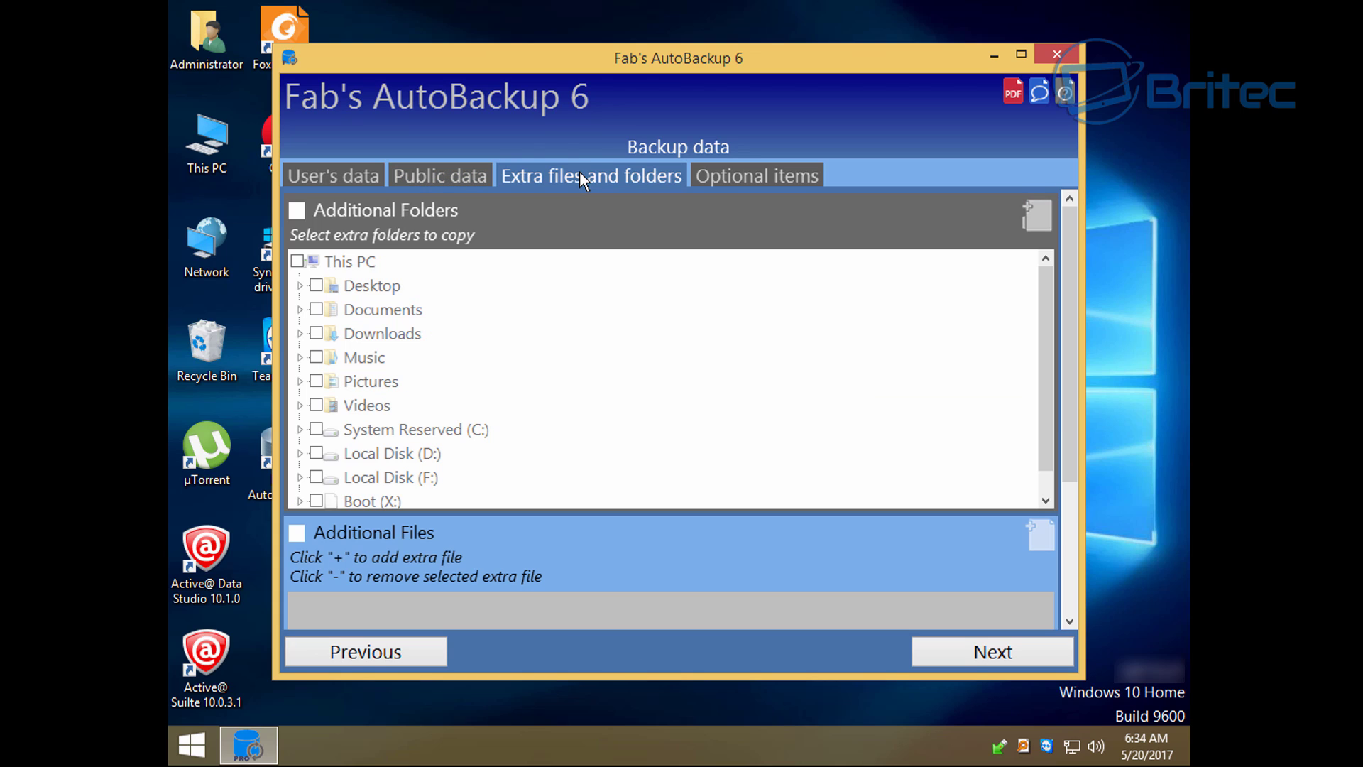
left_click(441, 174)
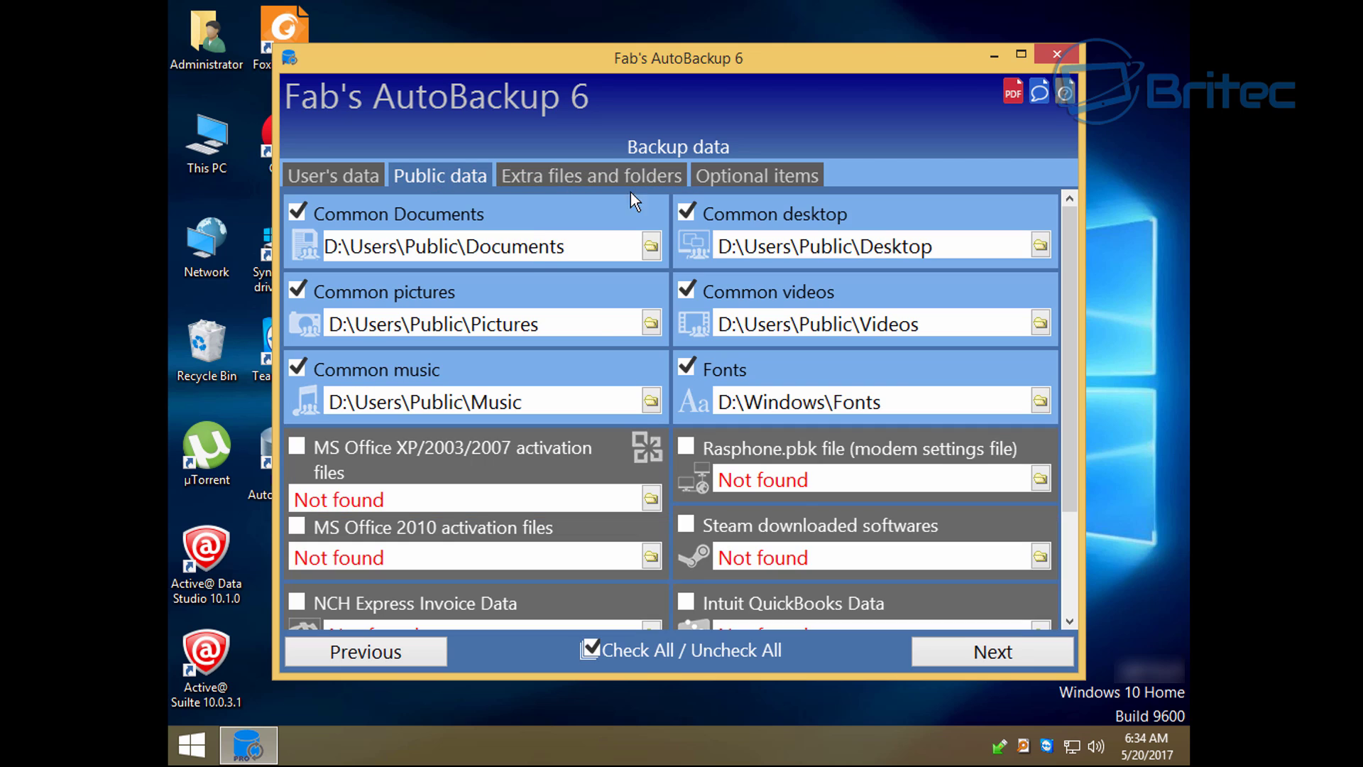
left_click(974, 650)
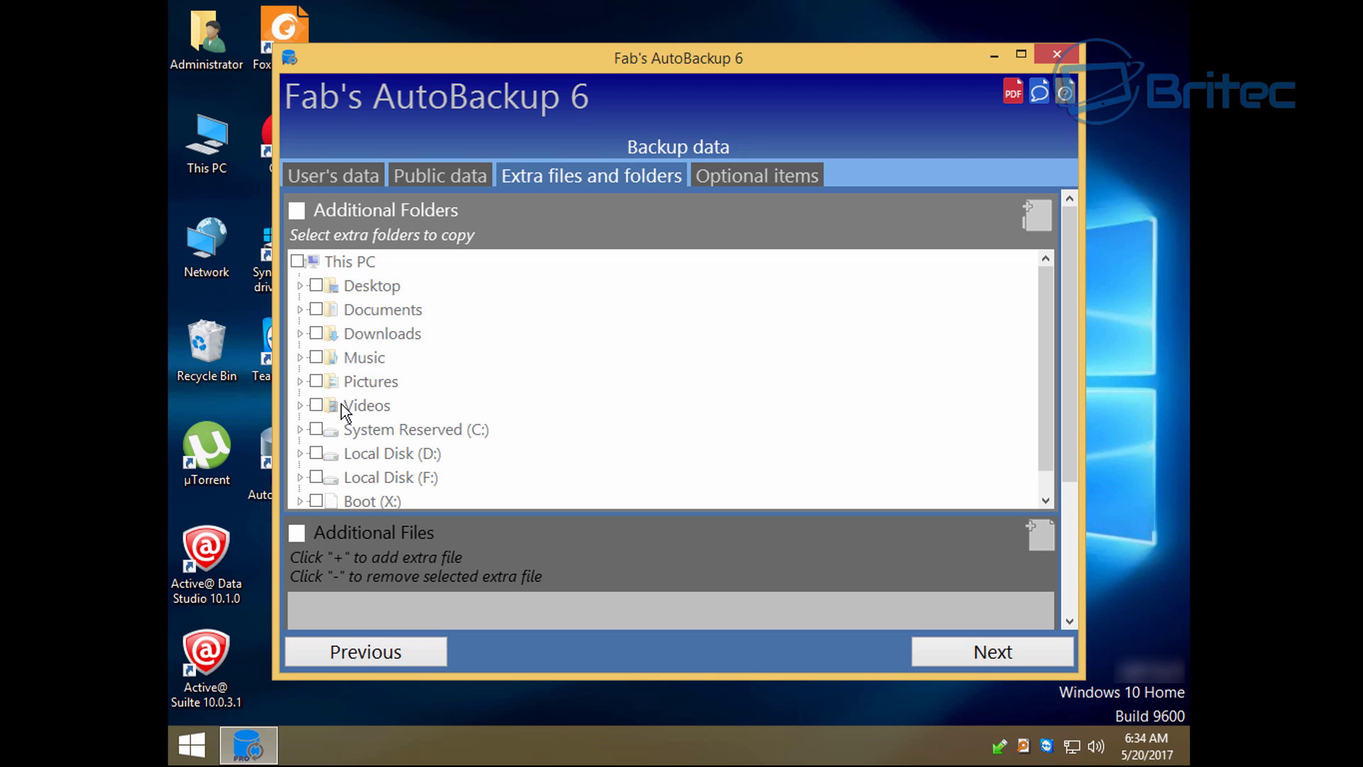
left_click(298, 209)
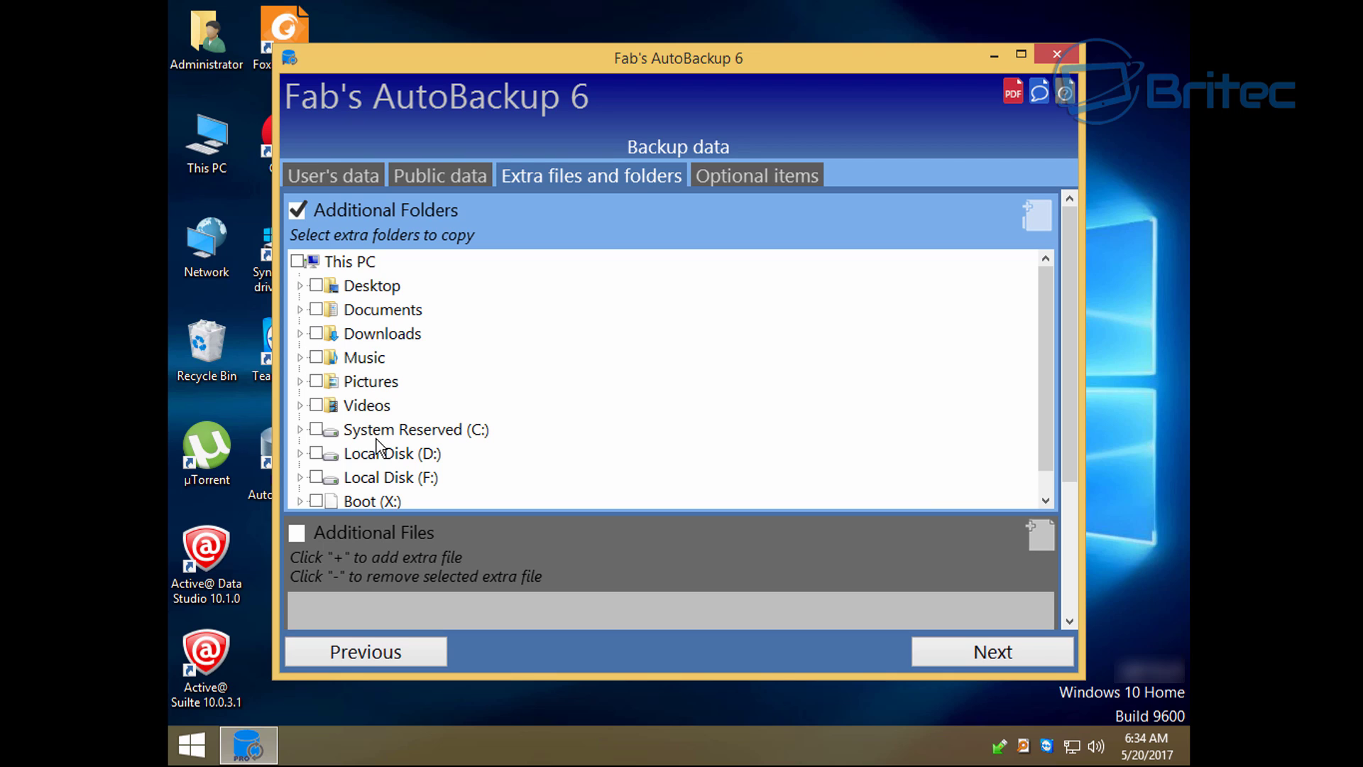
scroll(376, 438, "down", 1)
scroll(376, 439, "up", 1)
Step: Turn on Exclude files by type under Optional items and continue to the Selected items summary
left_click(740, 171)
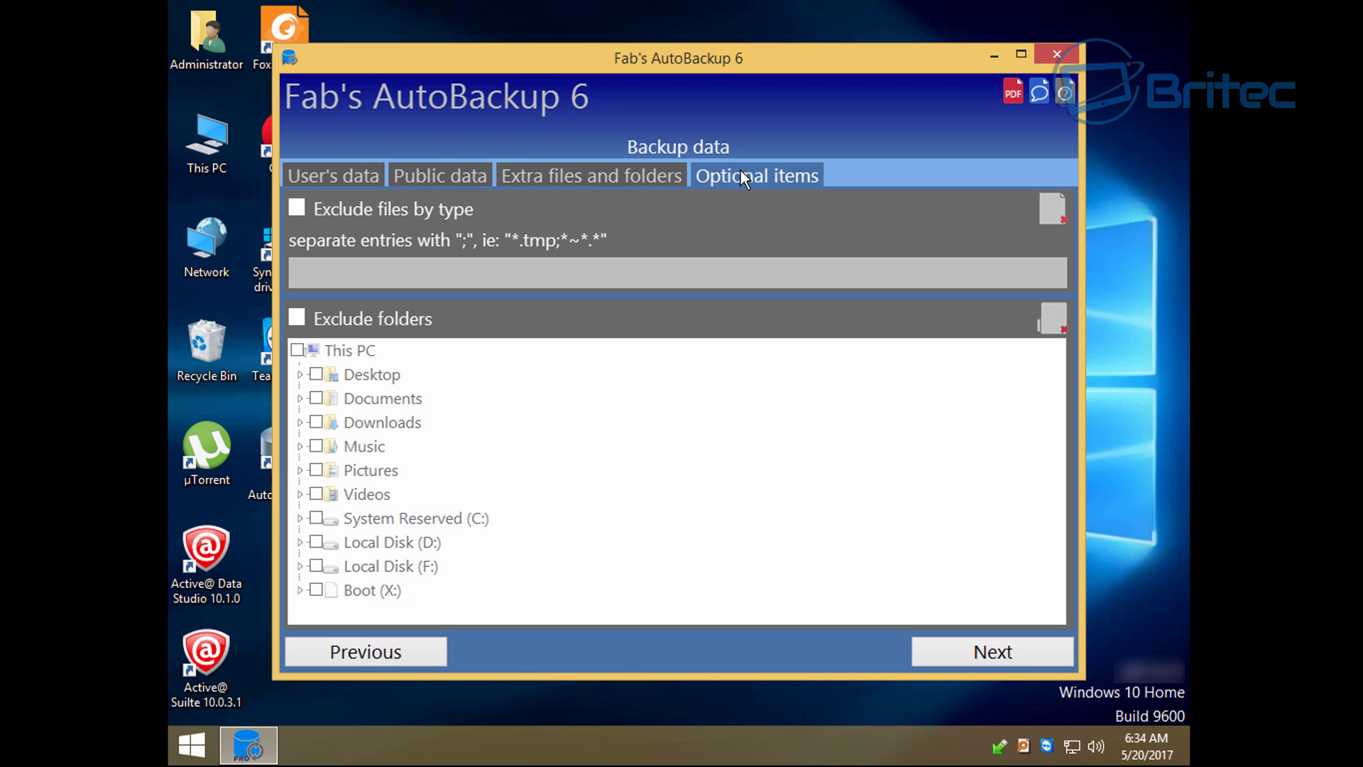
left_click(298, 207)
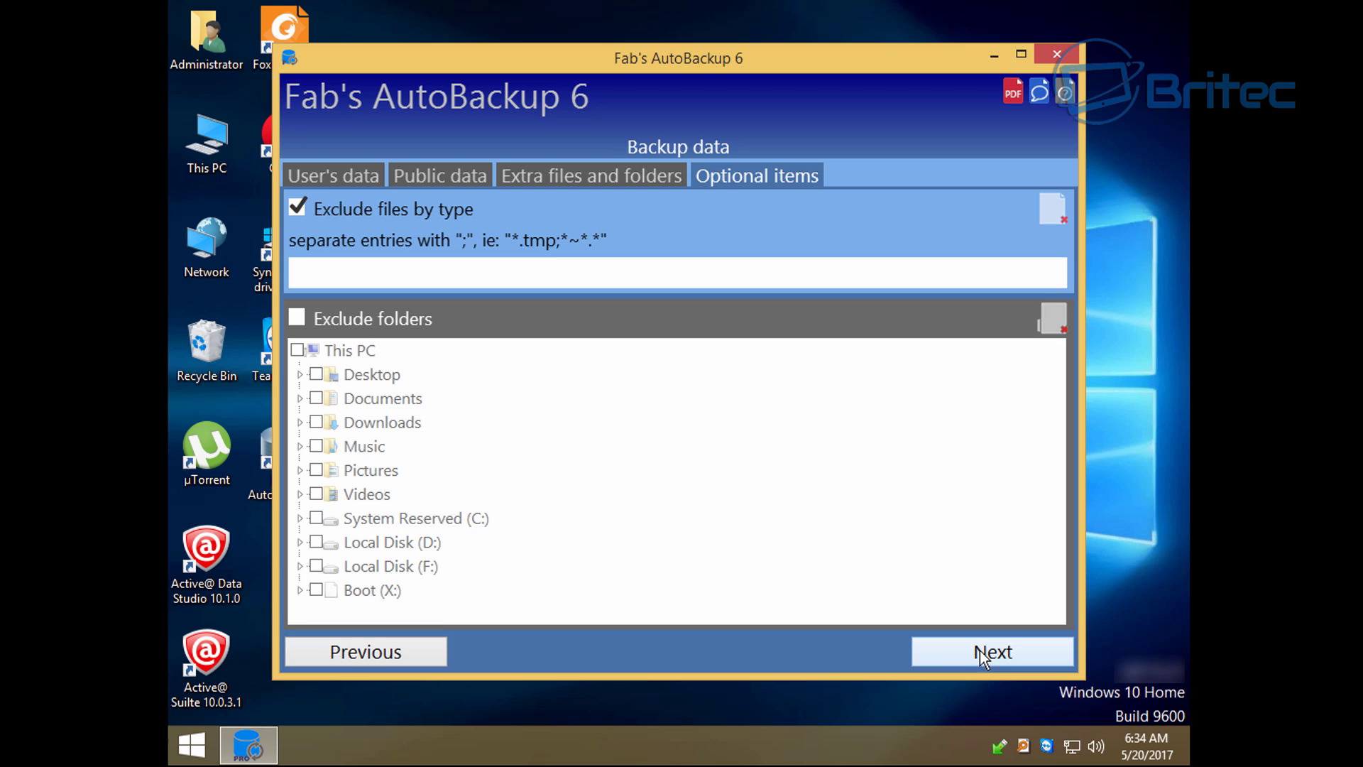
left_click(947, 659)
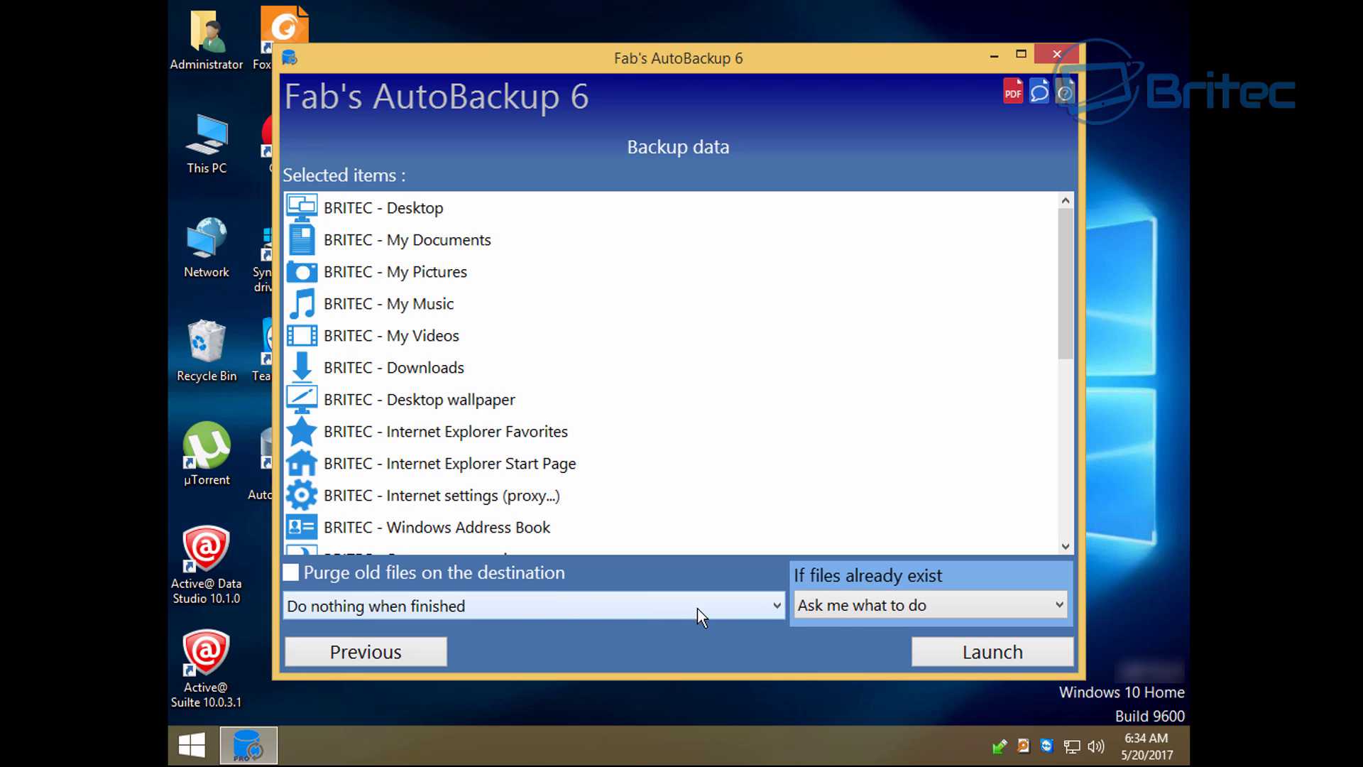
left_click(772, 610)
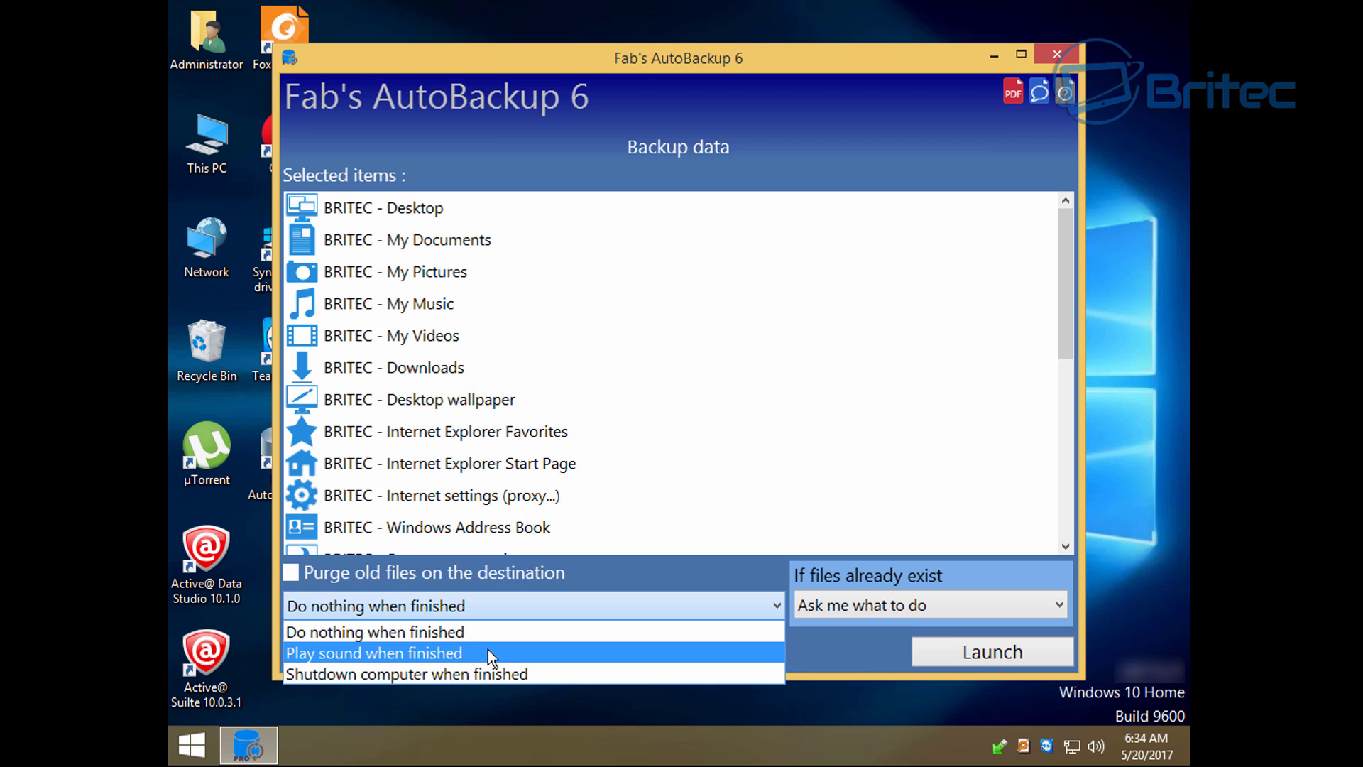
left_click(603, 575)
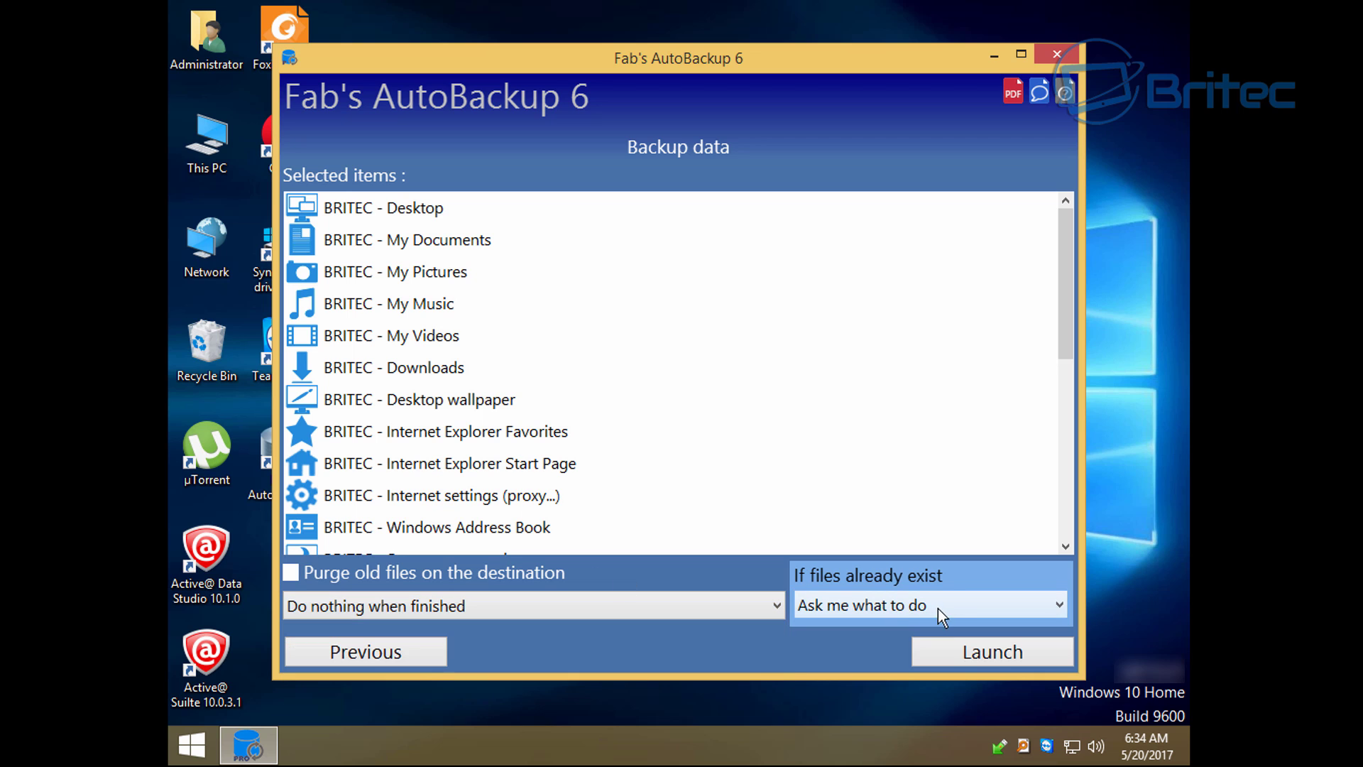
Step: Launch the backup to F:\Backup 20-05-17 and exit the program once it finishes
left_click(1004, 653)
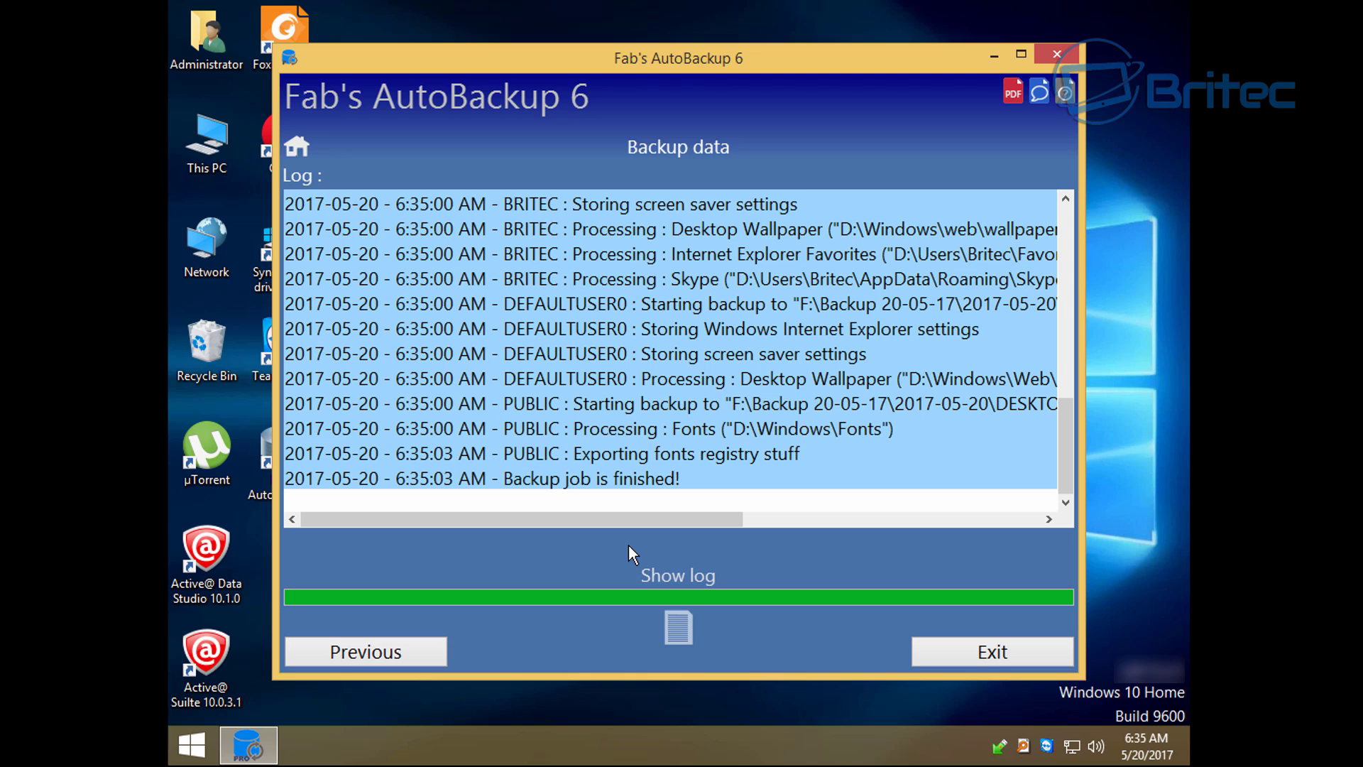
left_click(978, 663)
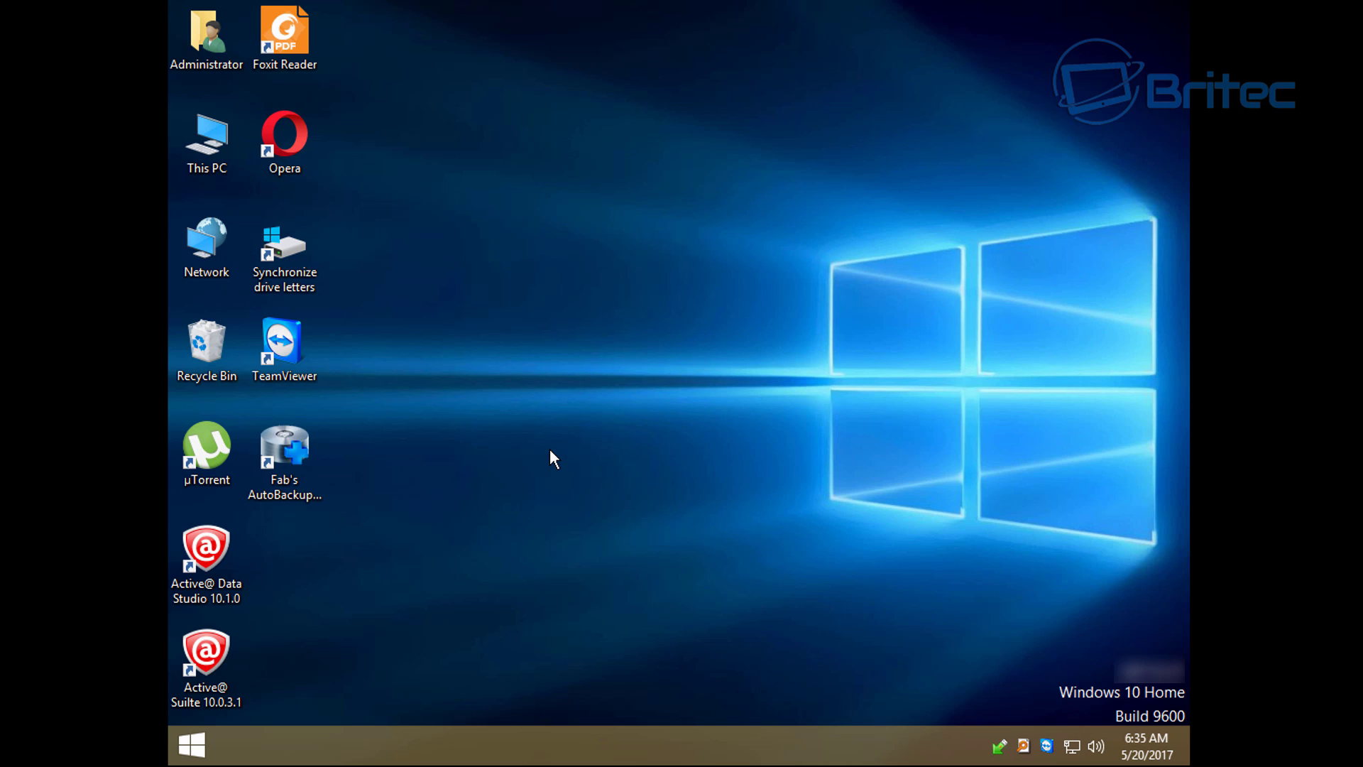
Step: Browse to F:\Backup 20-05-17\2017-05-20\DESKTOP-8MEUMV3 to see the backed-up user folders
double_click(201, 162)
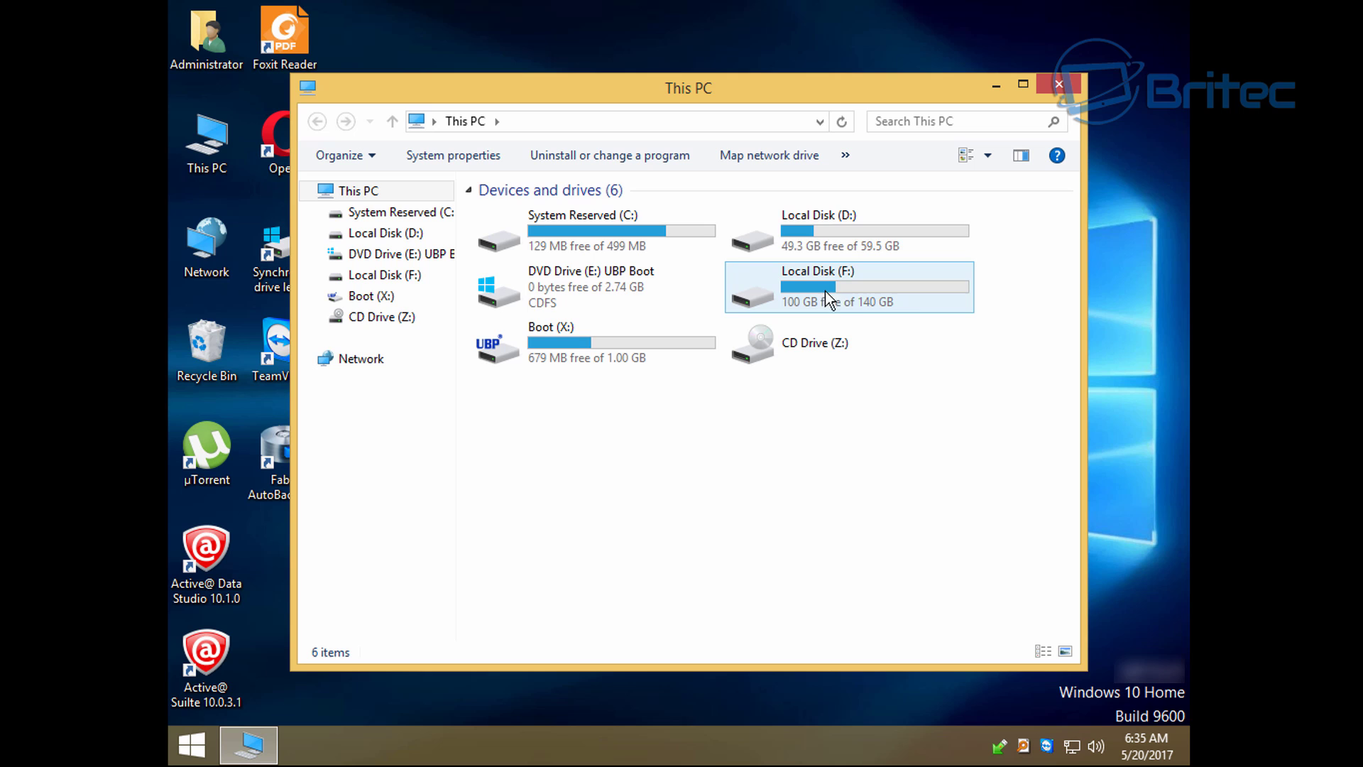
double_click(851, 274)
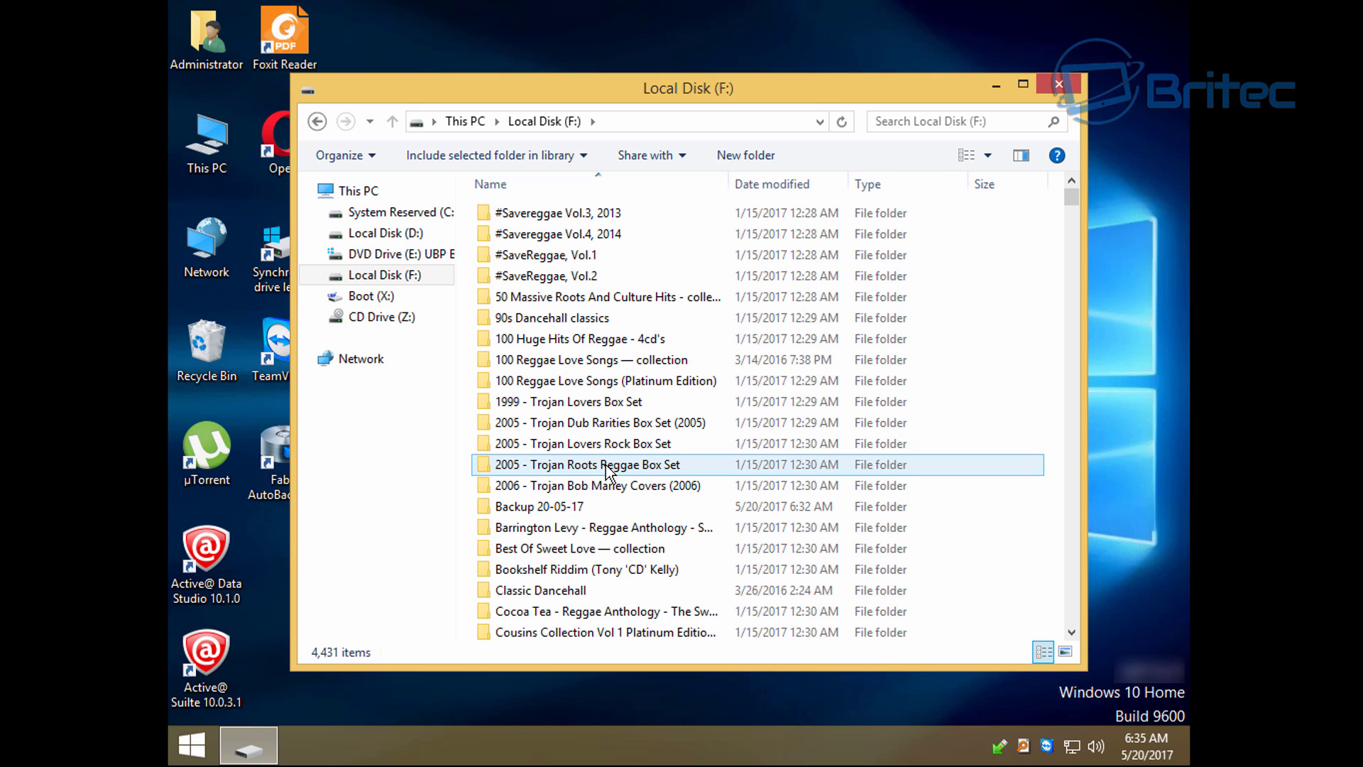
mouse_move(548, 515)
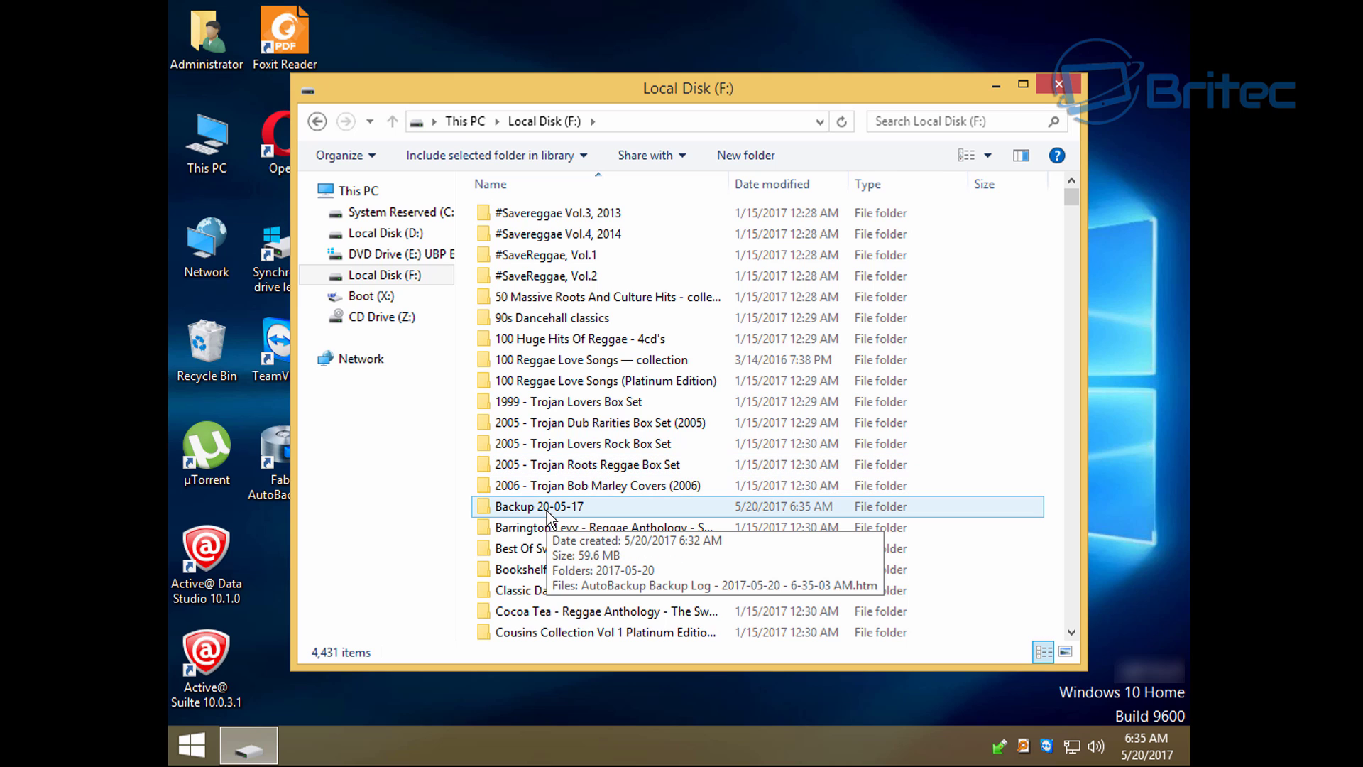
double_click(548, 510)
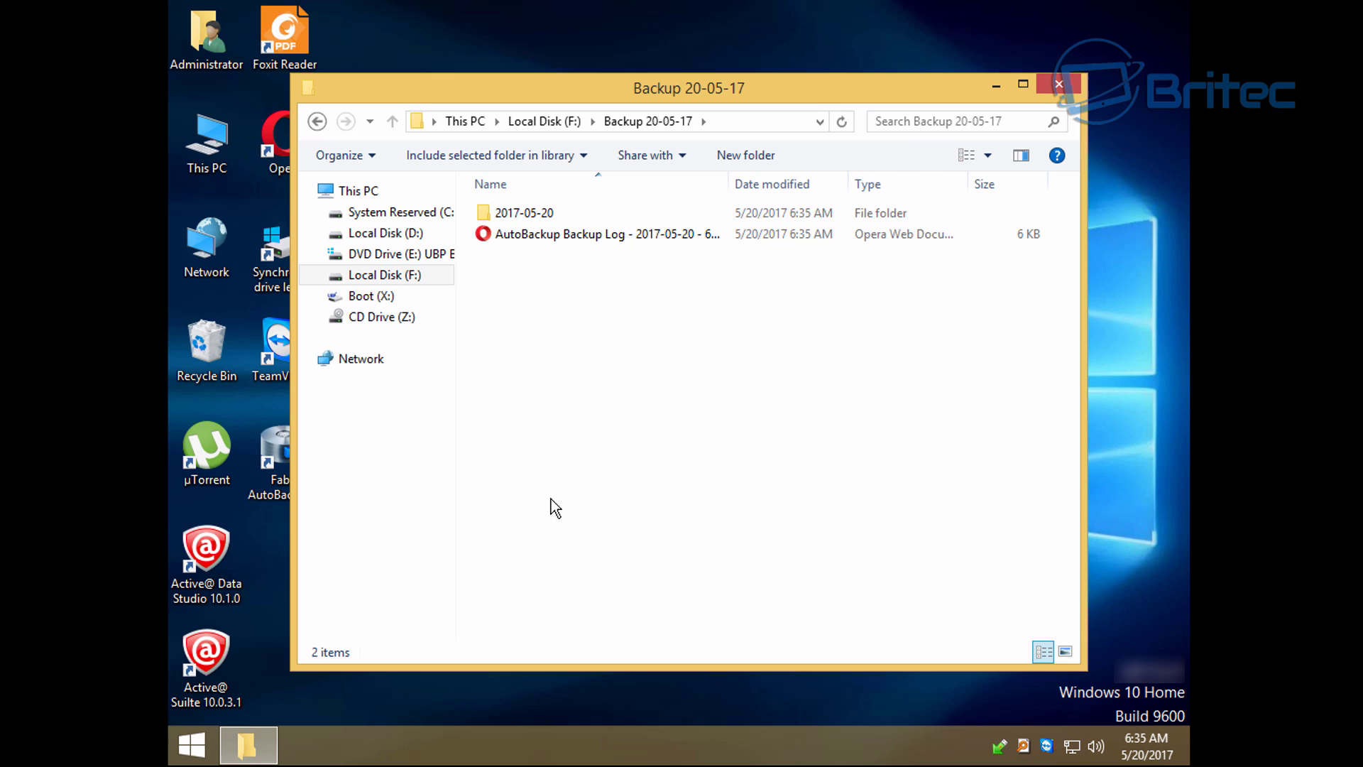
mouse_move(545, 235)
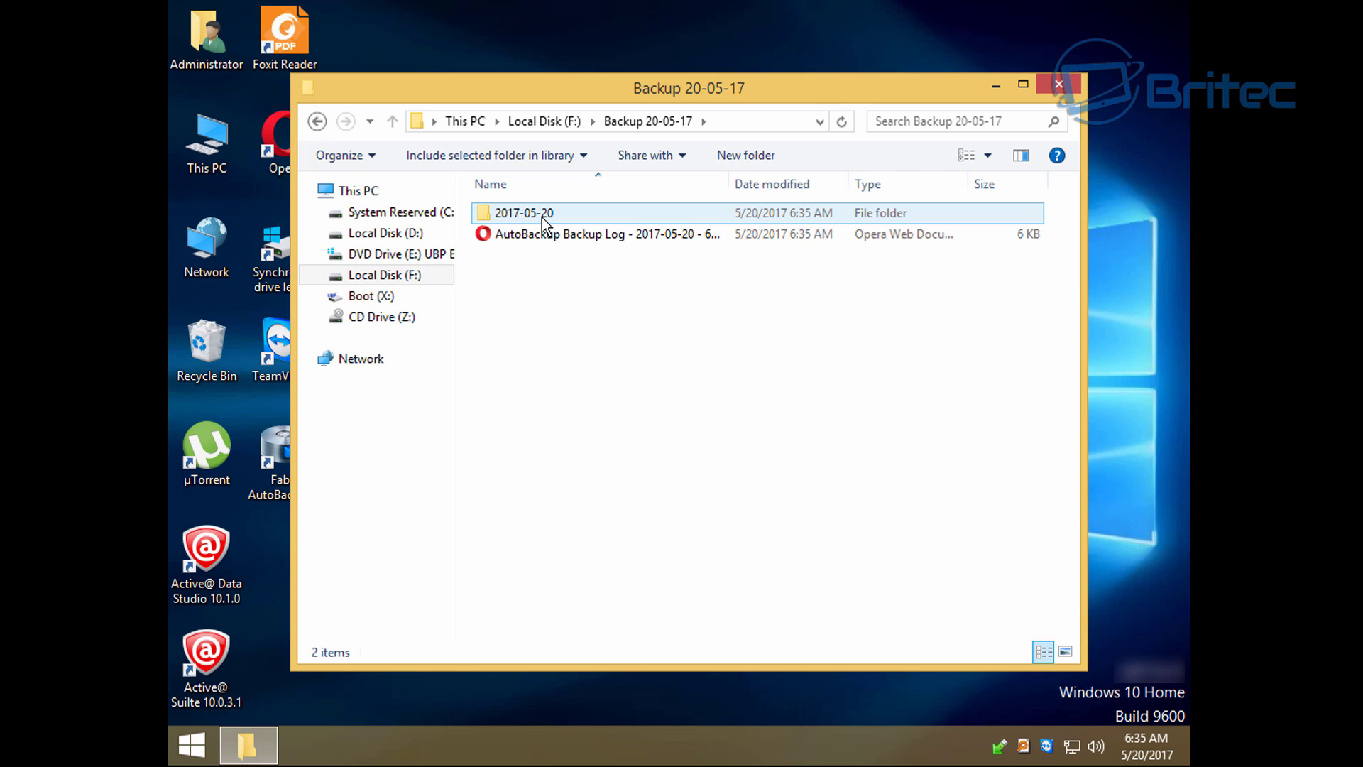
double_click(544, 216)
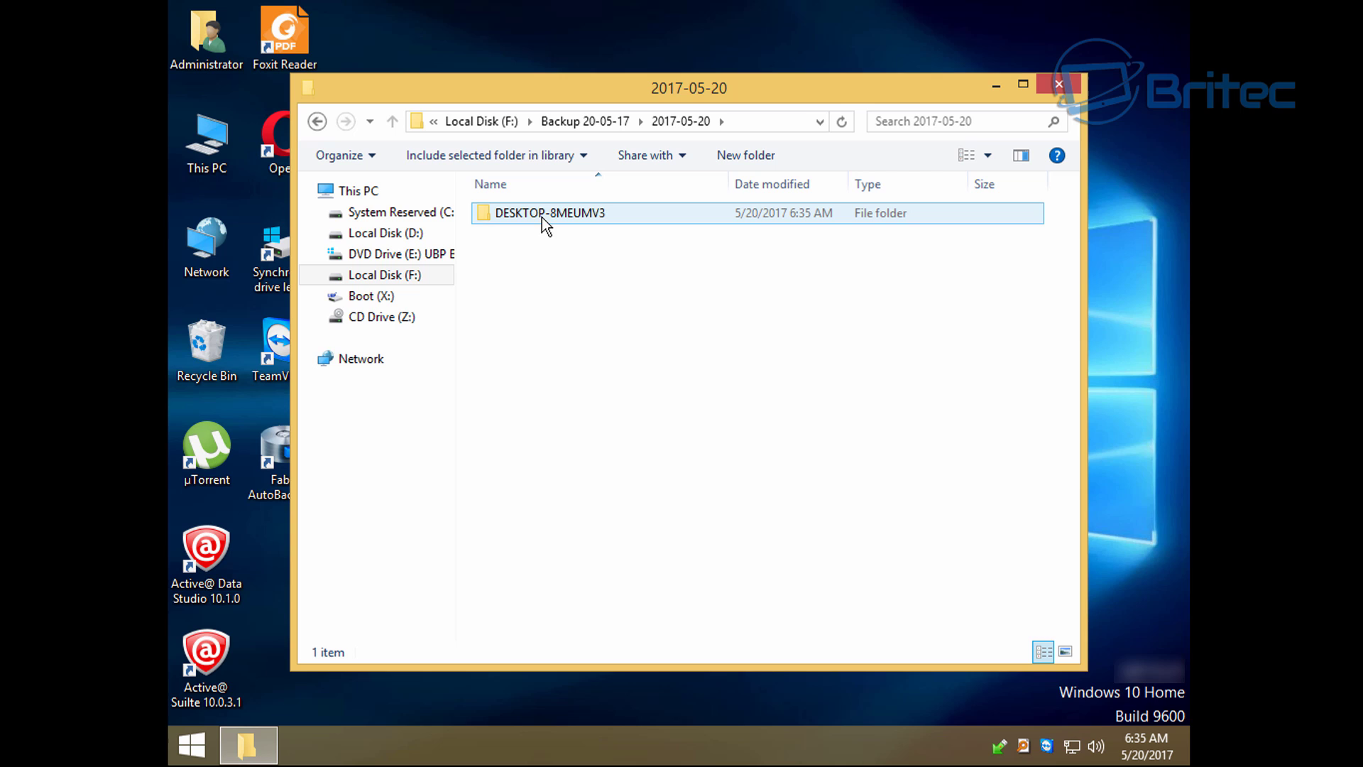
double_click(578, 216)
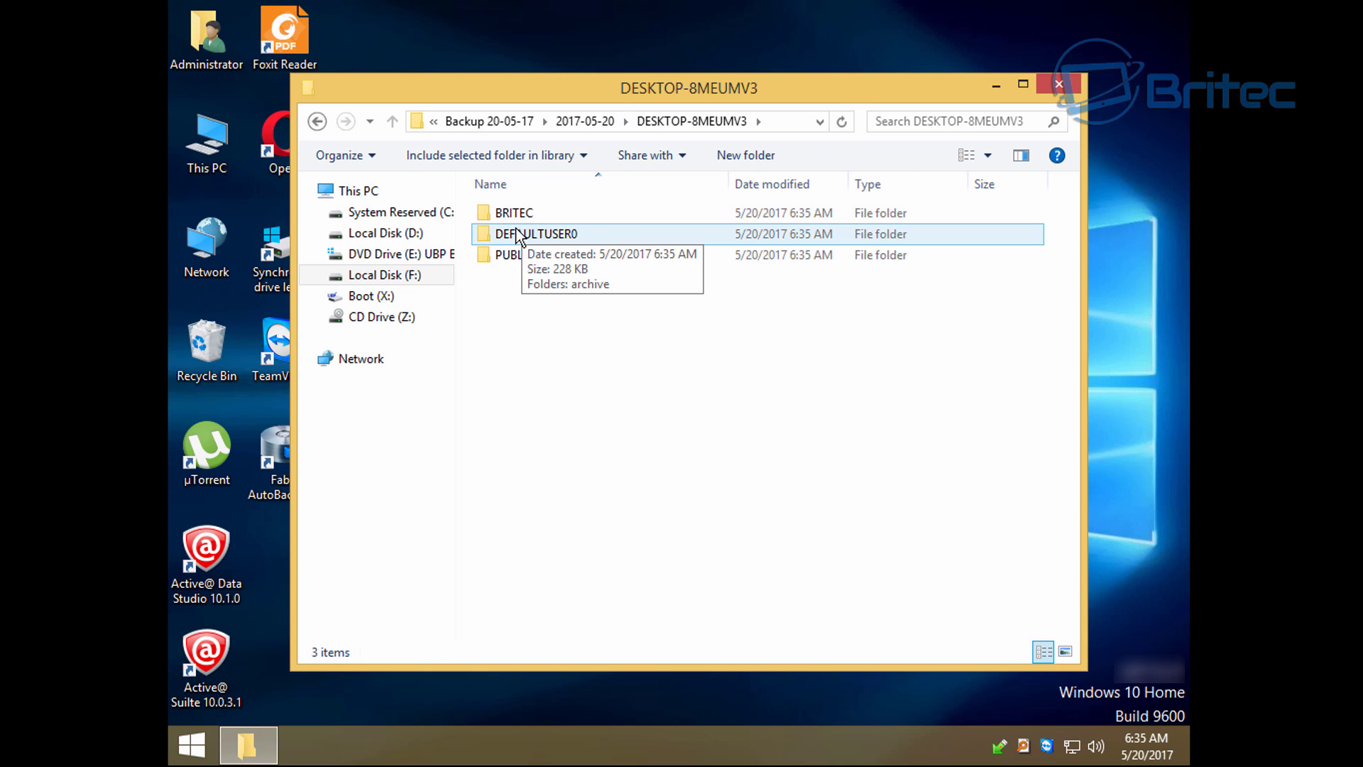
Step: Close the File Explorer window showing the DESKTOP-8MEUMV3 backup folder
left_click(1072, 87)
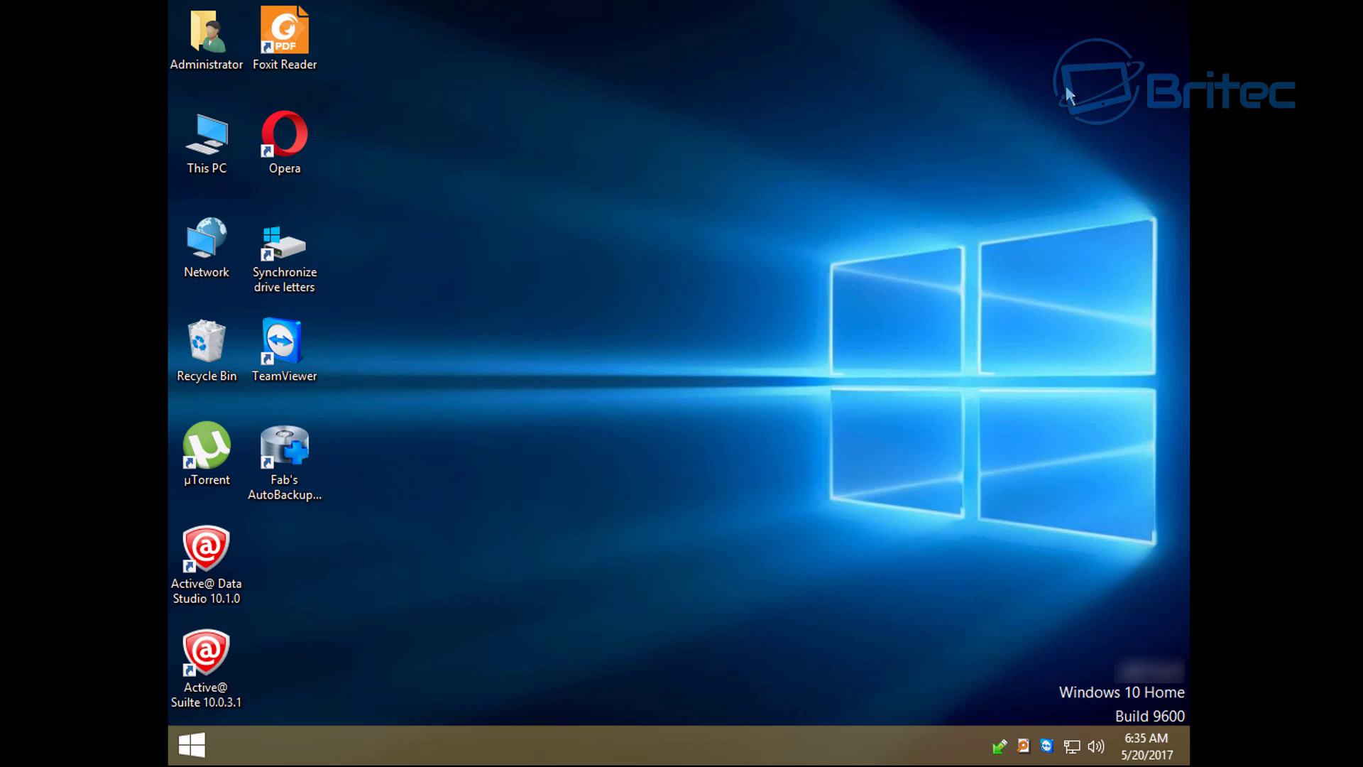